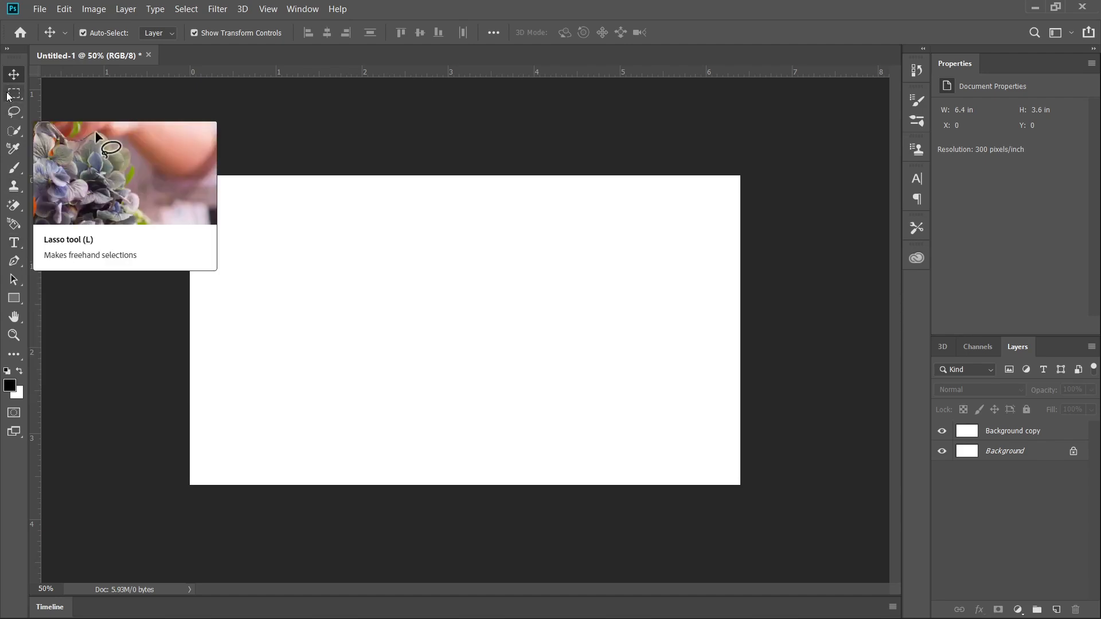
# Select the Horizontal Type Tool from the Type tool flyout in the toolbar
pyautogui.click(15, 243)
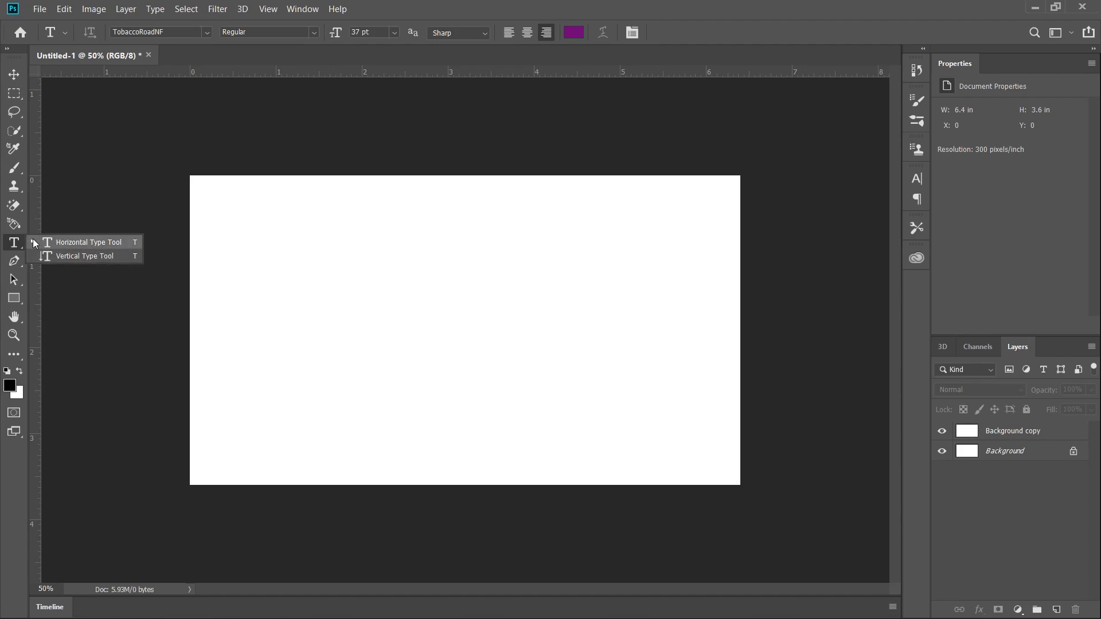
# Type the word PHOTOSHOPE as a new text layer on the canvas
pyautogui.click(20, 244)
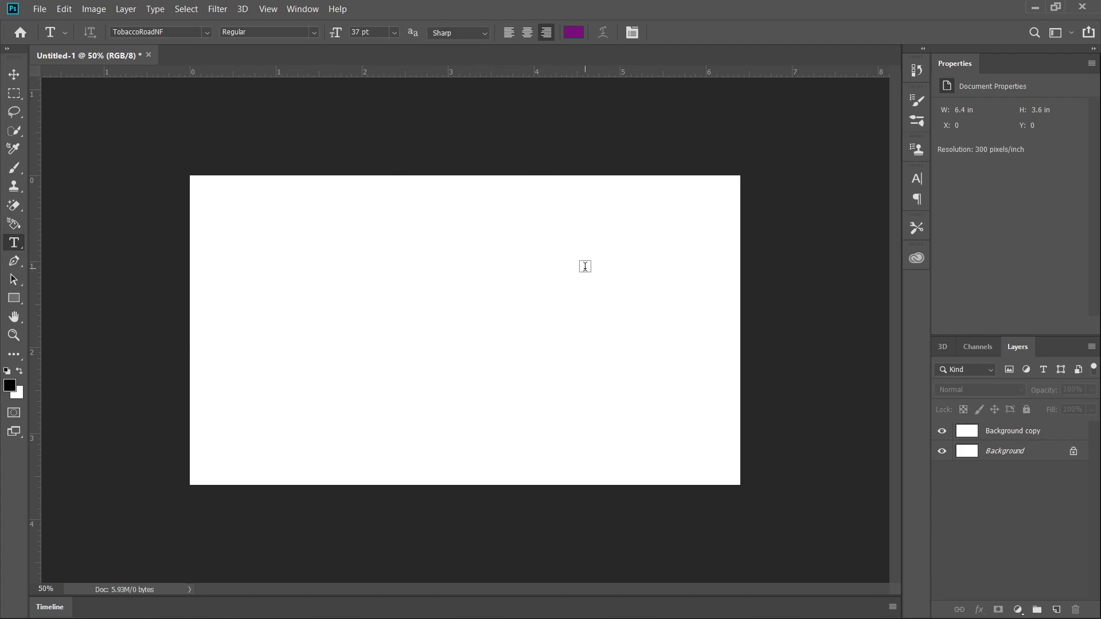
pyautogui.click(533, 269)
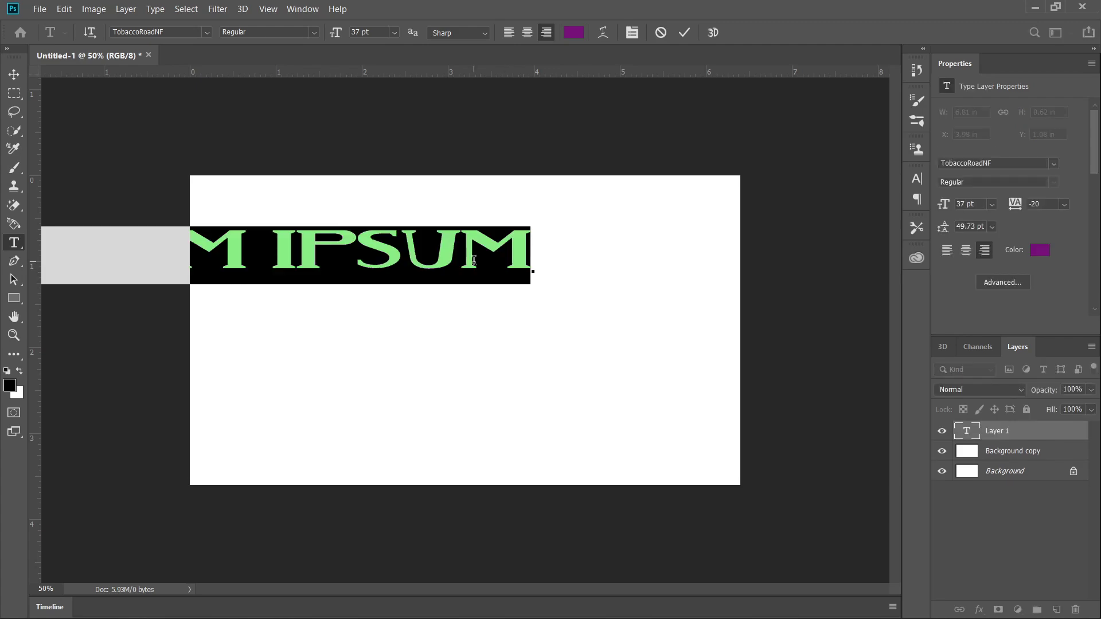
pyautogui.write('PHOT')
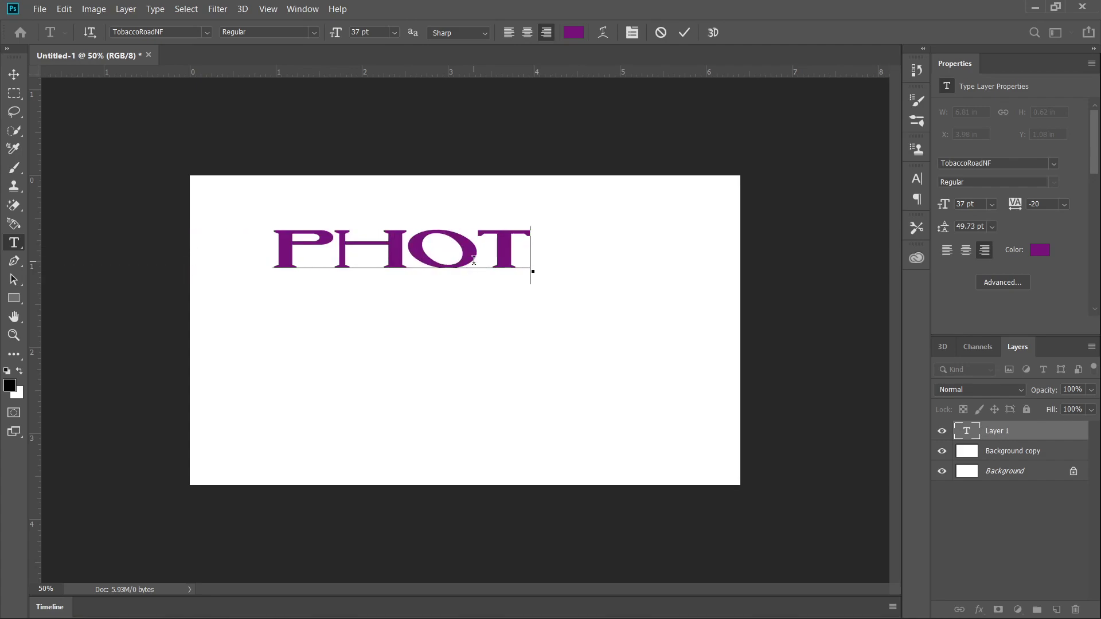
pyautogui.write('OSHOP')
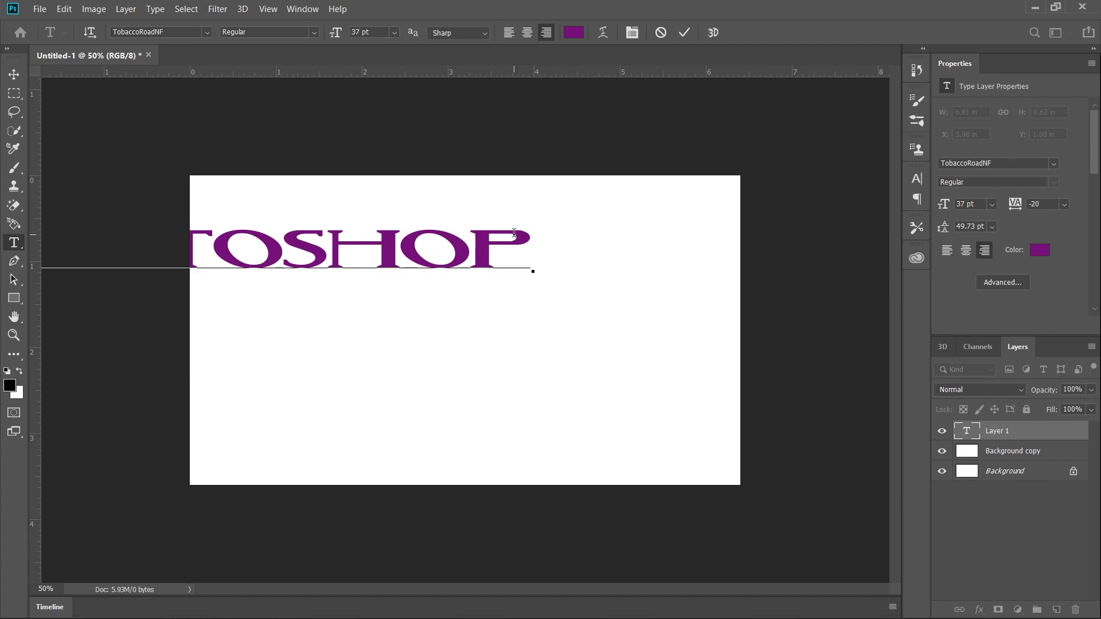
pyautogui.write('E')
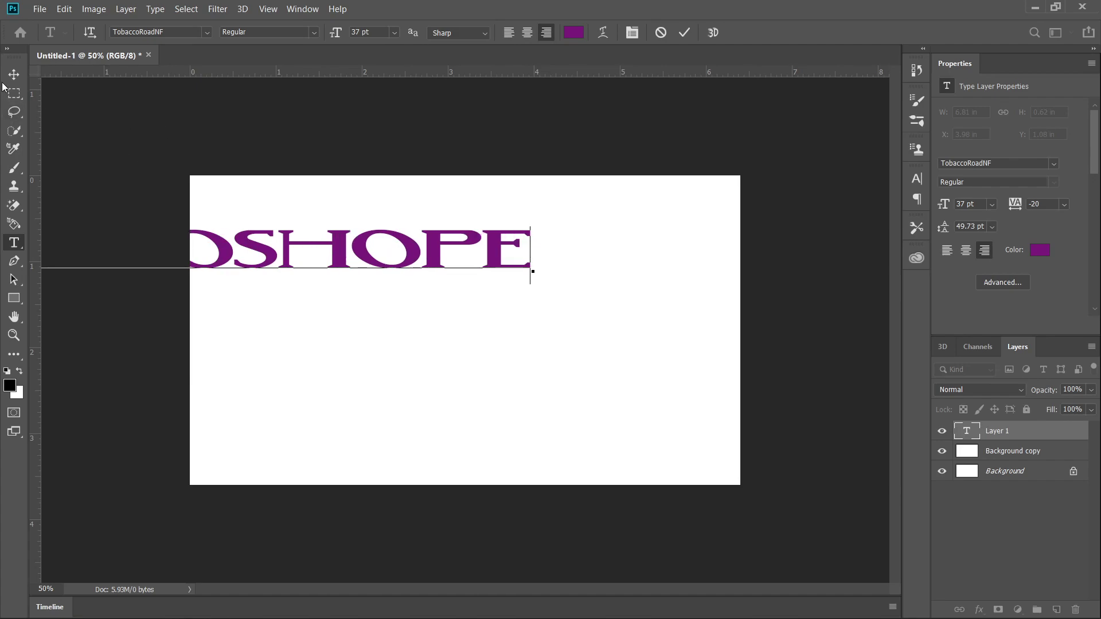
# Move the PHOTOSHOPE text right and down, and scale it to about 60%
pyautogui.click(13, 74)
pyautogui.moveTo(272, 243); pyautogui.dragTo(475, 262)
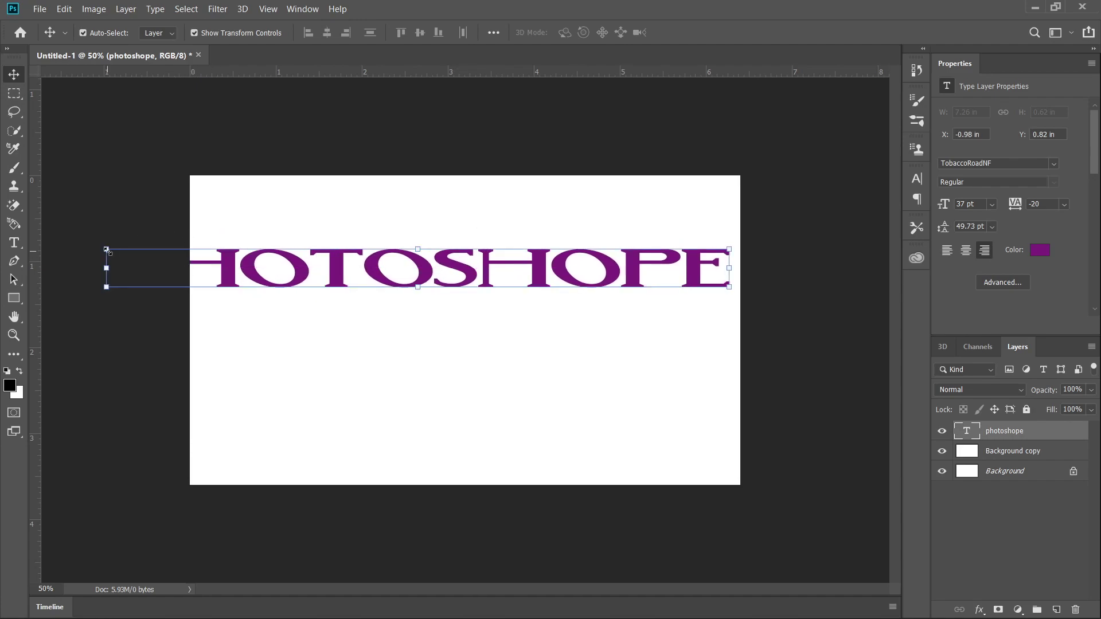
pyautogui.moveTo(106, 250); pyautogui.dragTo(373, 277)
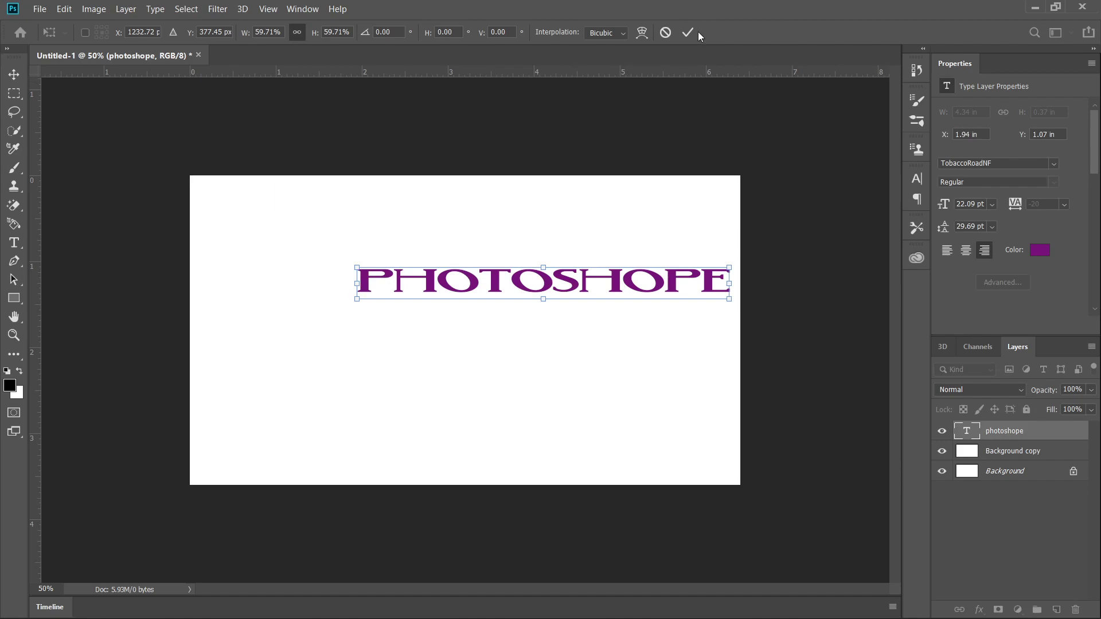
pyautogui.press('Return')
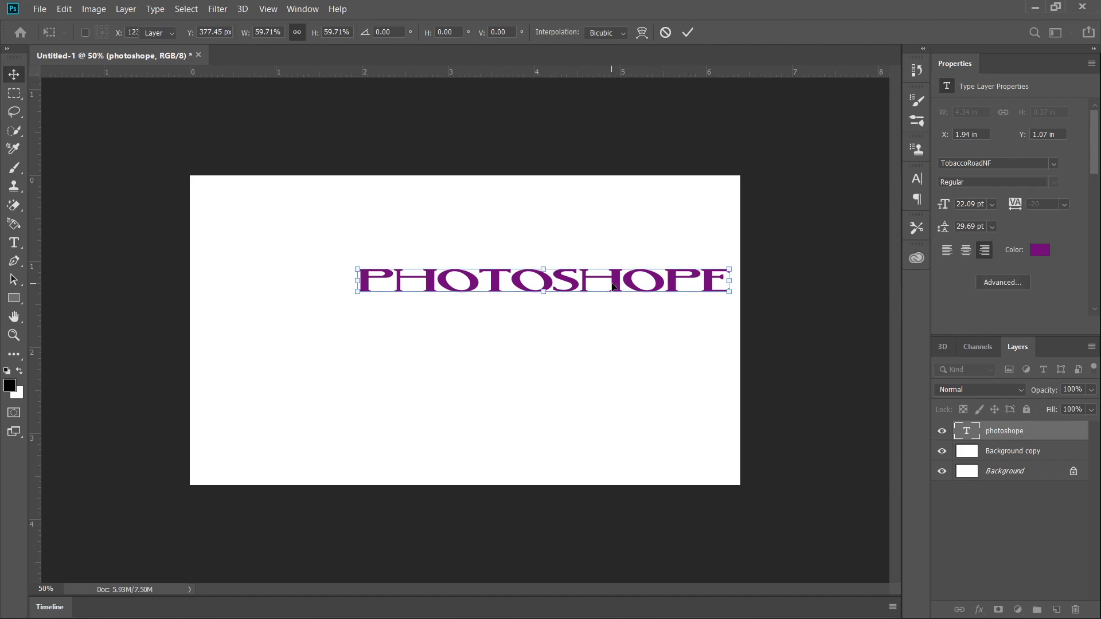
# Select the text and browse the font family list, closing it without choosing
pyautogui.doubleClick(612, 279)
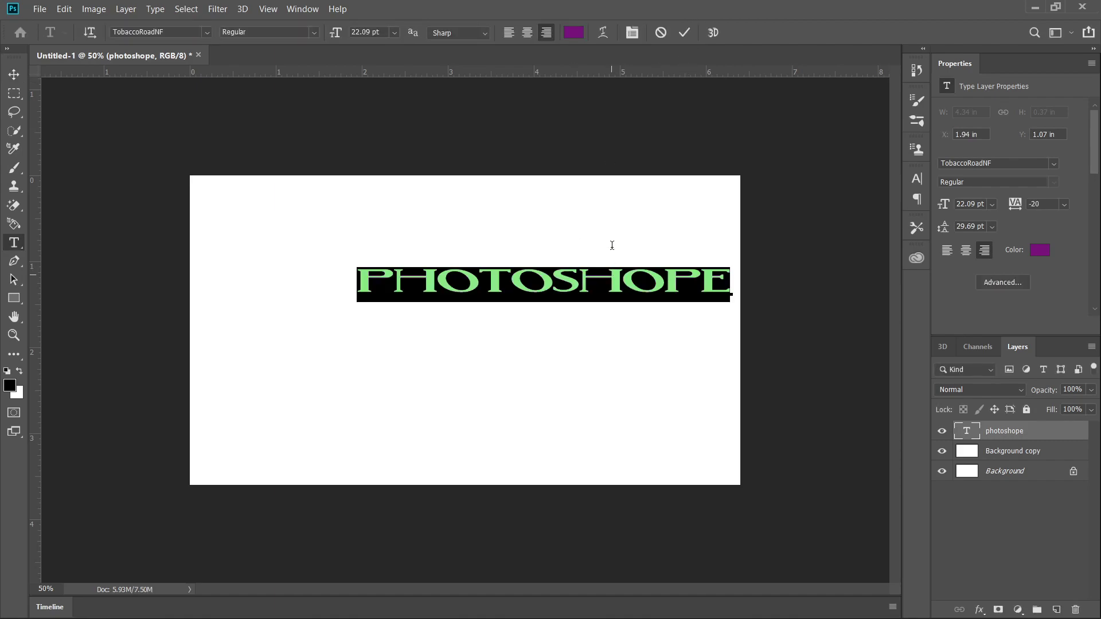
pyautogui.click(207, 32)
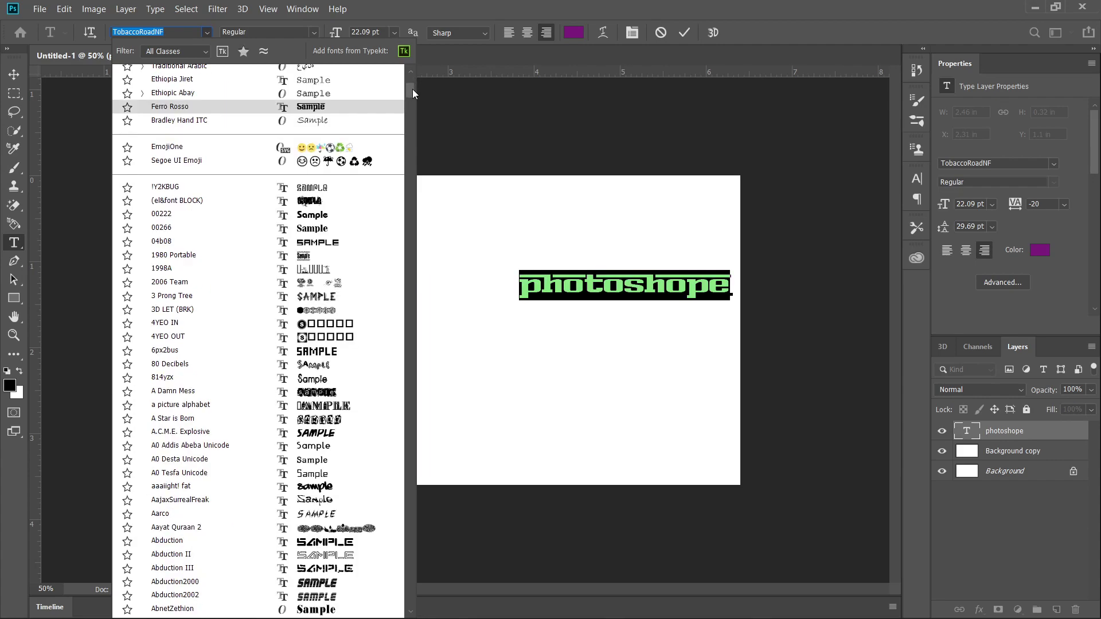
pyautogui.moveTo(412, 84); pyautogui.dragTo(415, 157)
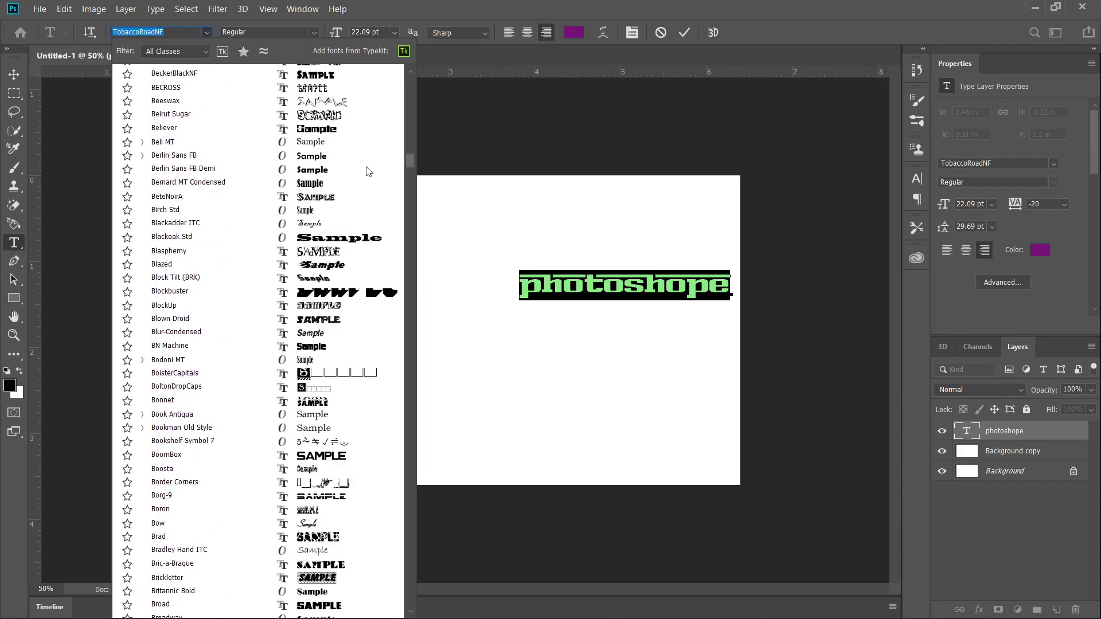
pyautogui.scroll(-5, 307, 238)
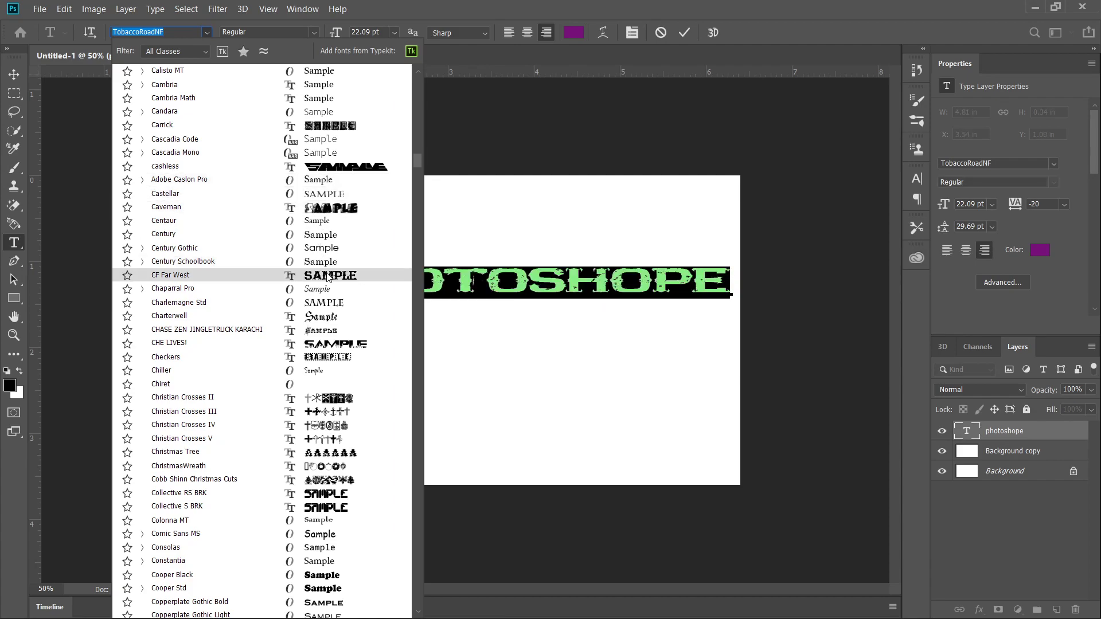
pyautogui.press('Escape')
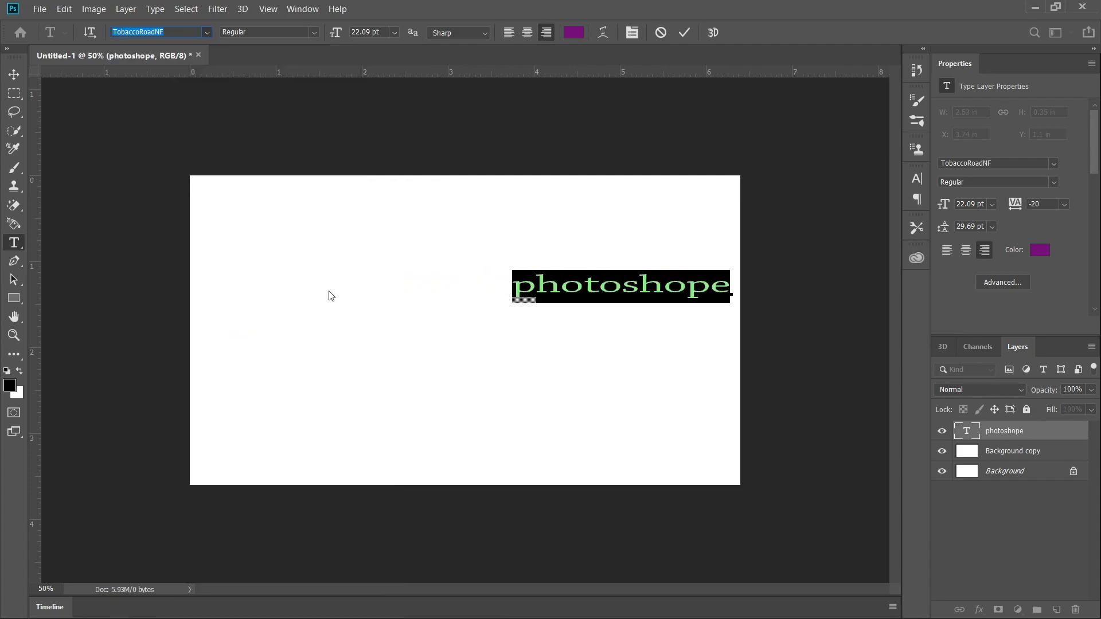
# Apply Chaparral Pro to the text, then reselect it and make it Bold
pyautogui.write('Chaparral Pro')
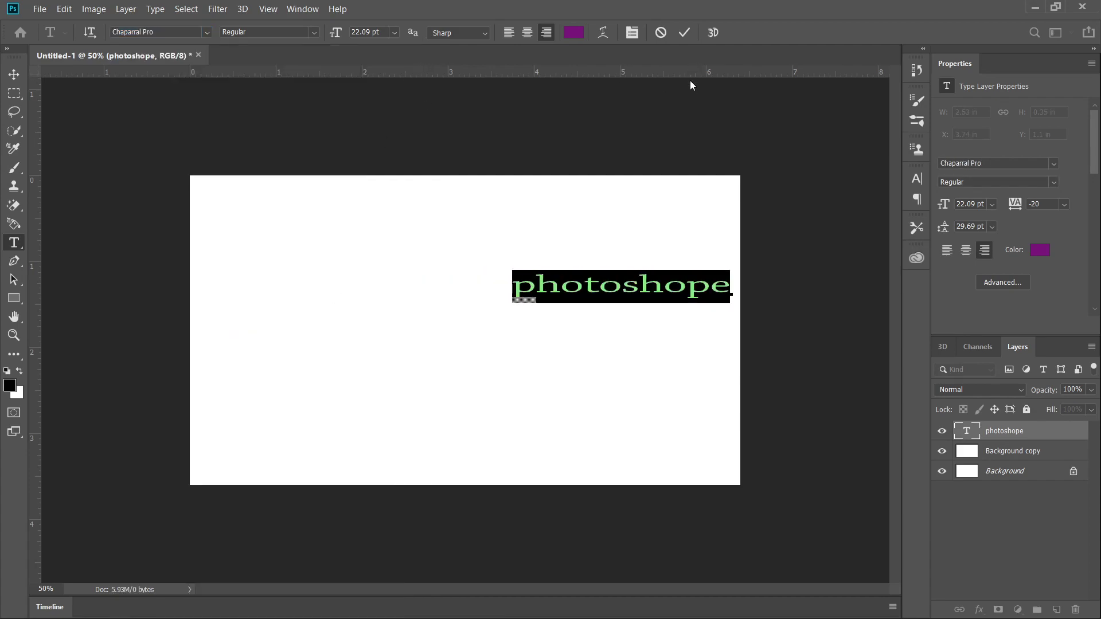
pyautogui.hotkey('ctrl', 'Return')
pyautogui.press('v')
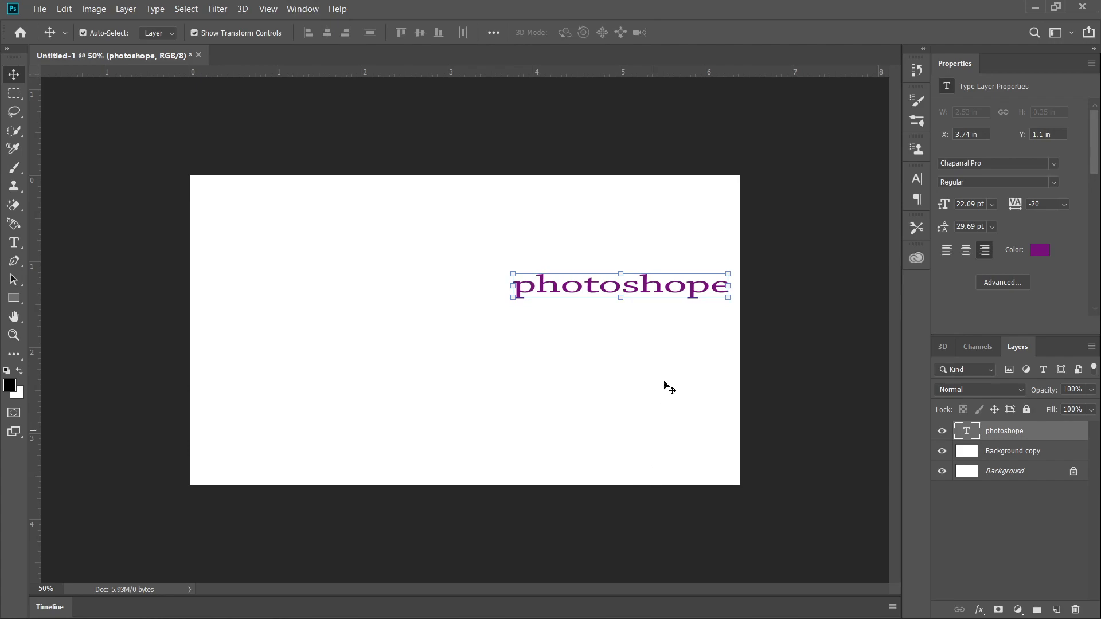
pyautogui.doubleClick(665, 289)
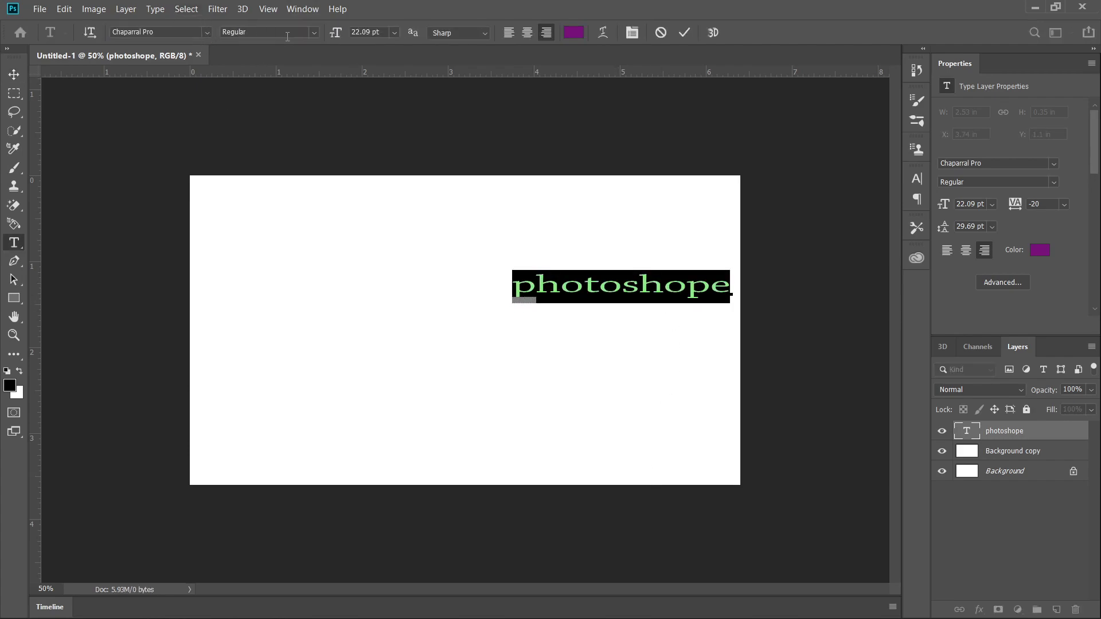
pyautogui.click(315, 36)
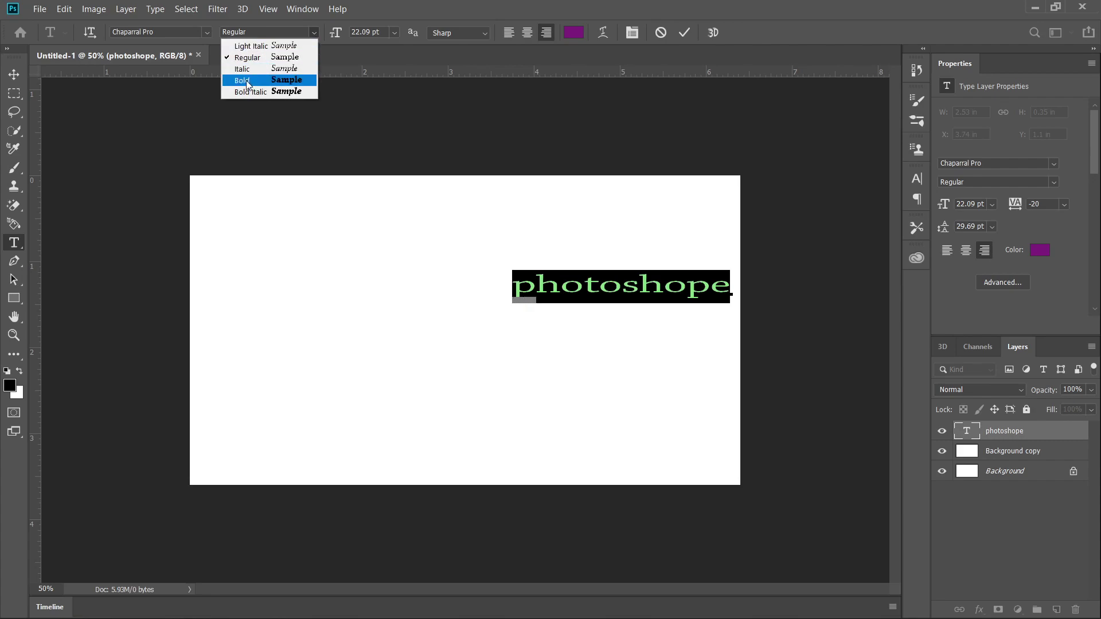
pyautogui.click(276, 85)
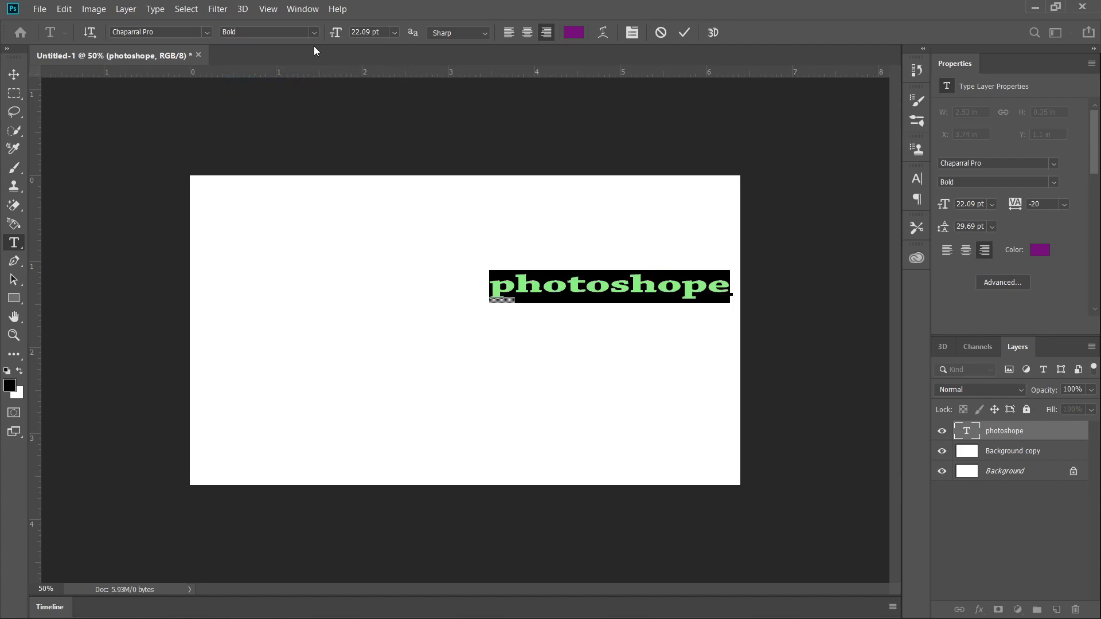
# Set the font size to 18 pt after trying 11 and 48 pt, with Crisp anti-aliasing
pyautogui.click(393, 32)
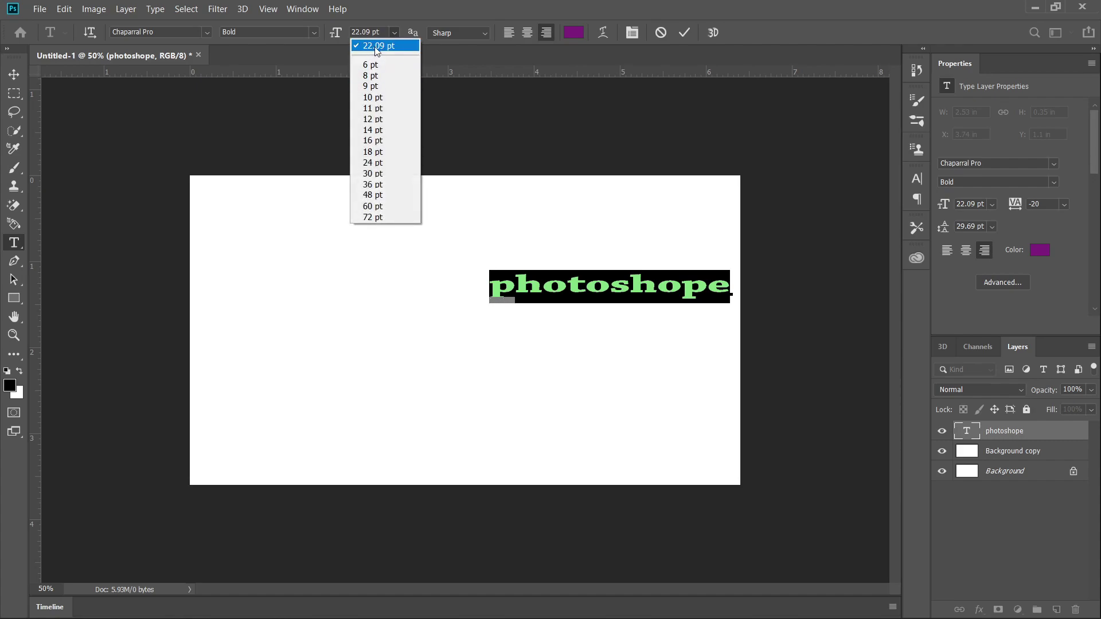
pyautogui.click(381, 107)
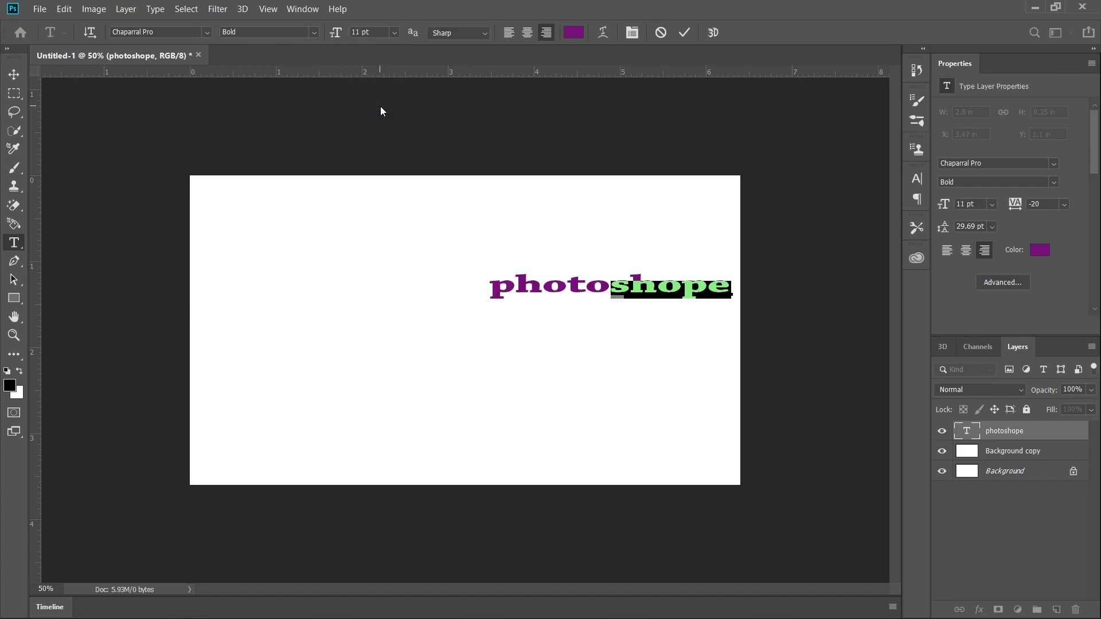
pyautogui.click(394, 33)
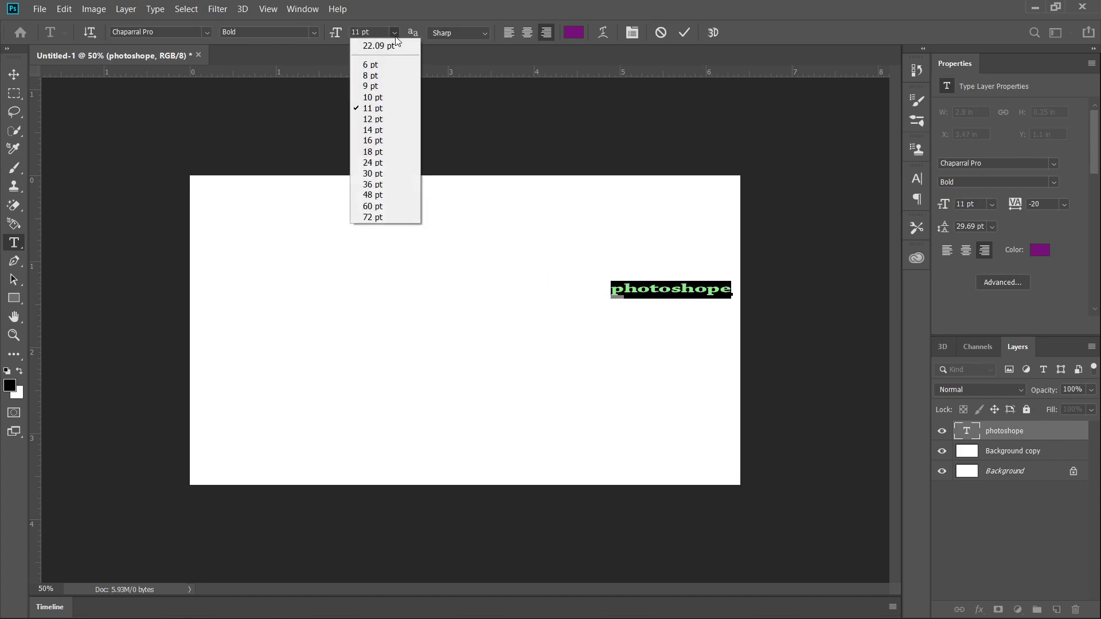
pyautogui.click(376, 196)
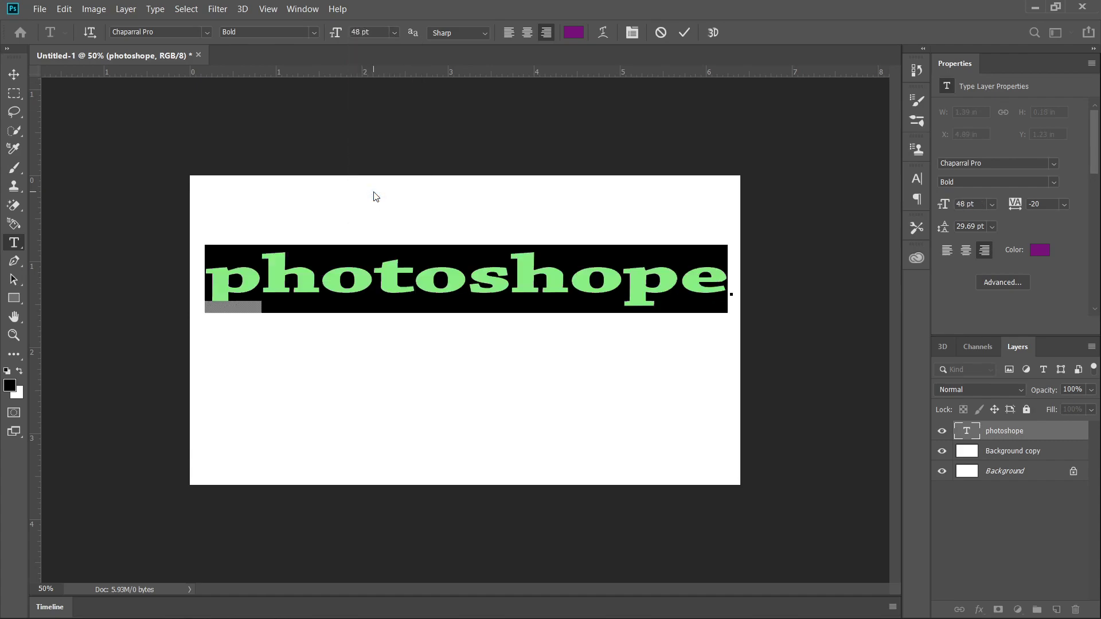
pyautogui.click(394, 33)
pyautogui.click(381, 151)
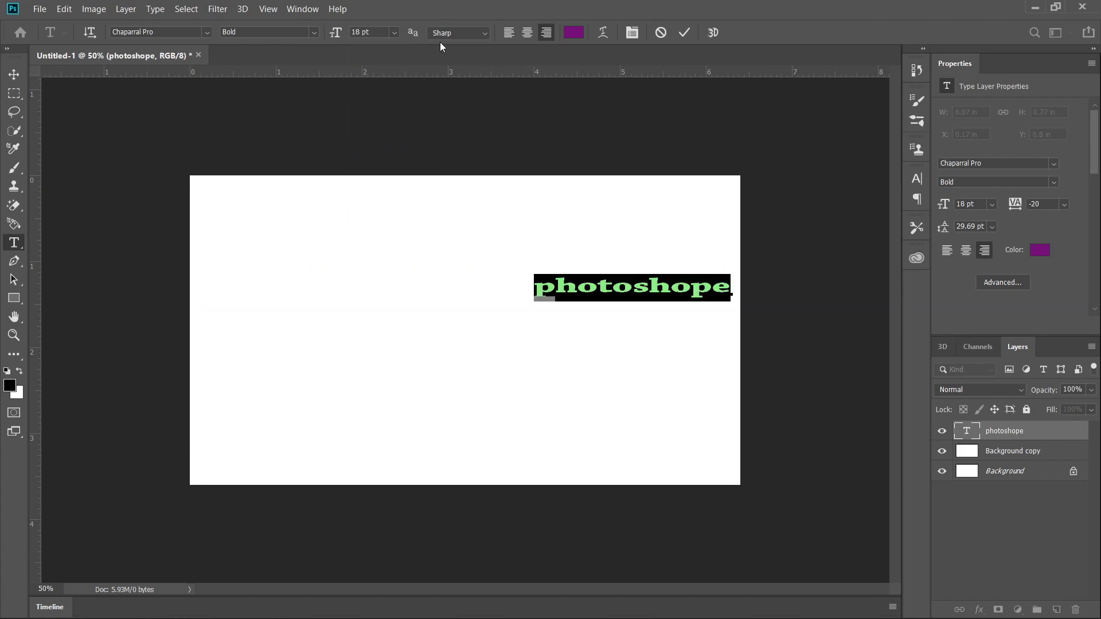
pyautogui.click(489, 30)
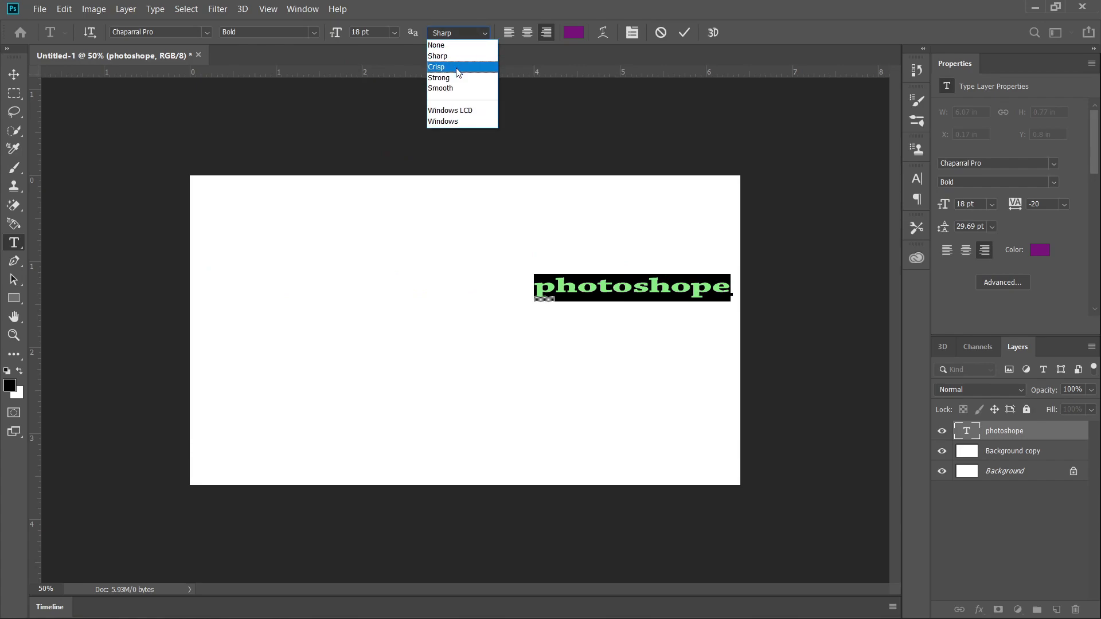
pyautogui.click(459, 67)
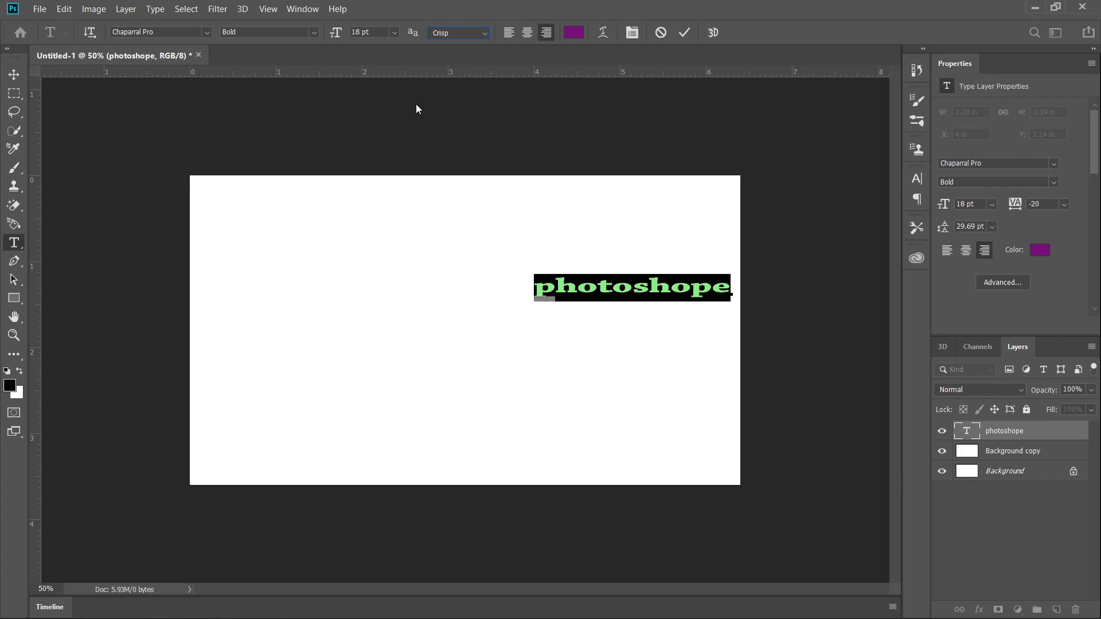
# Try left and centre alignment, keep the text right-aligned, and open its colour picker
pyautogui.click(505, 37)
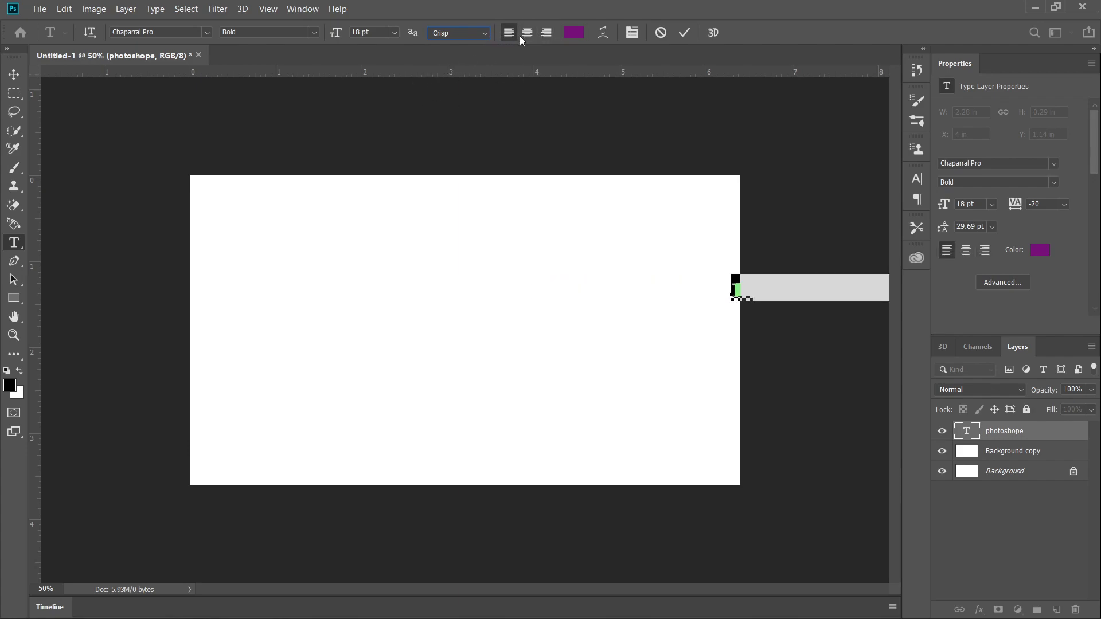
pyautogui.click(524, 34)
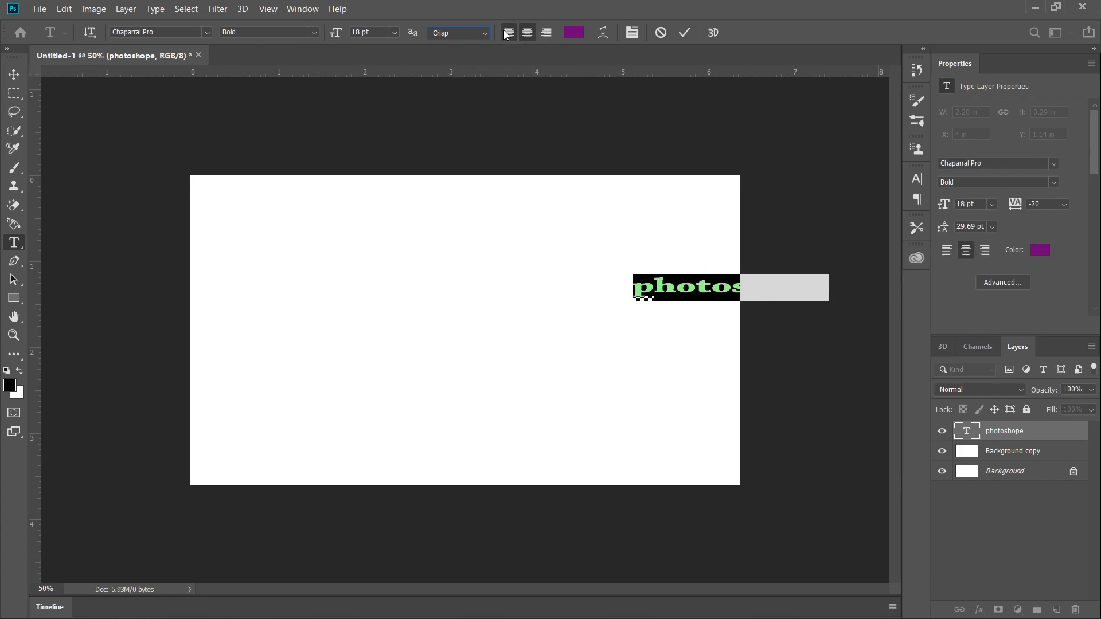
pyautogui.click(504, 34)
pyautogui.click(552, 33)
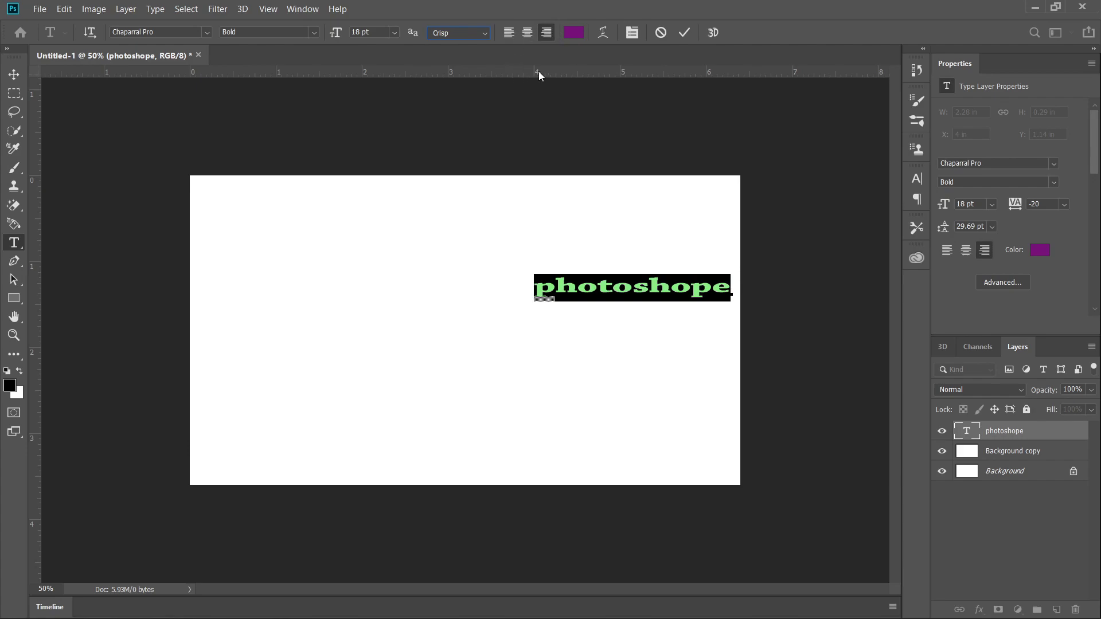
pyautogui.click(573, 33)
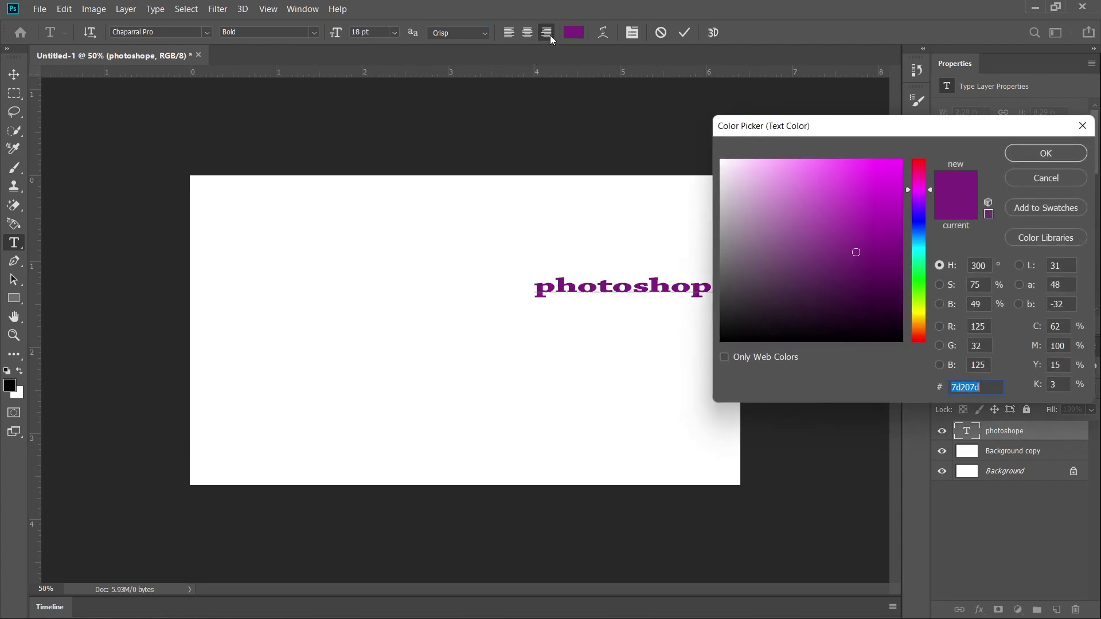
# Try magenta, deep purple, teal and green shades for the text colour
pyautogui.moveTo(834, 129); pyautogui.dragTo(778, 141)
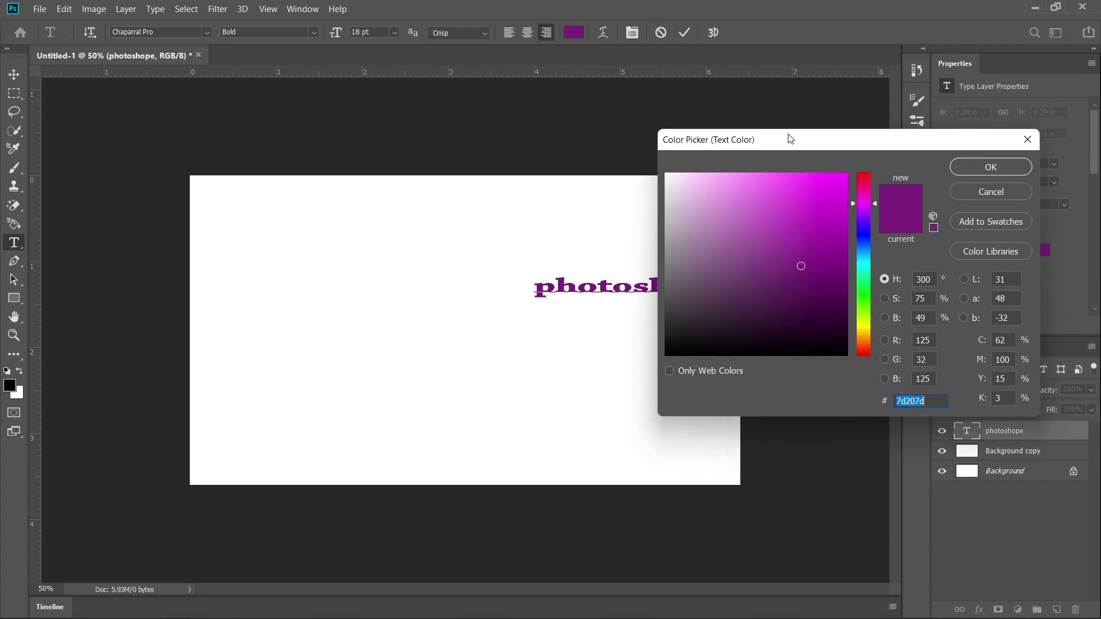
pyautogui.click(811, 201)
pyautogui.click(757, 192)
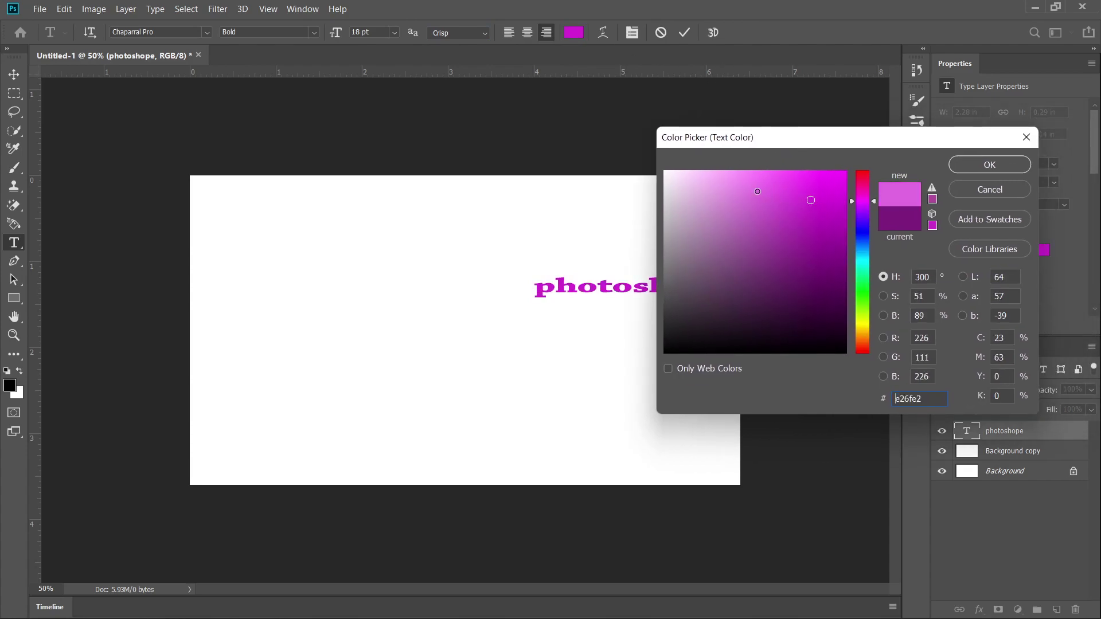
pyautogui.moveTo(757, 134); pyautogui.dragTo(848, 143)
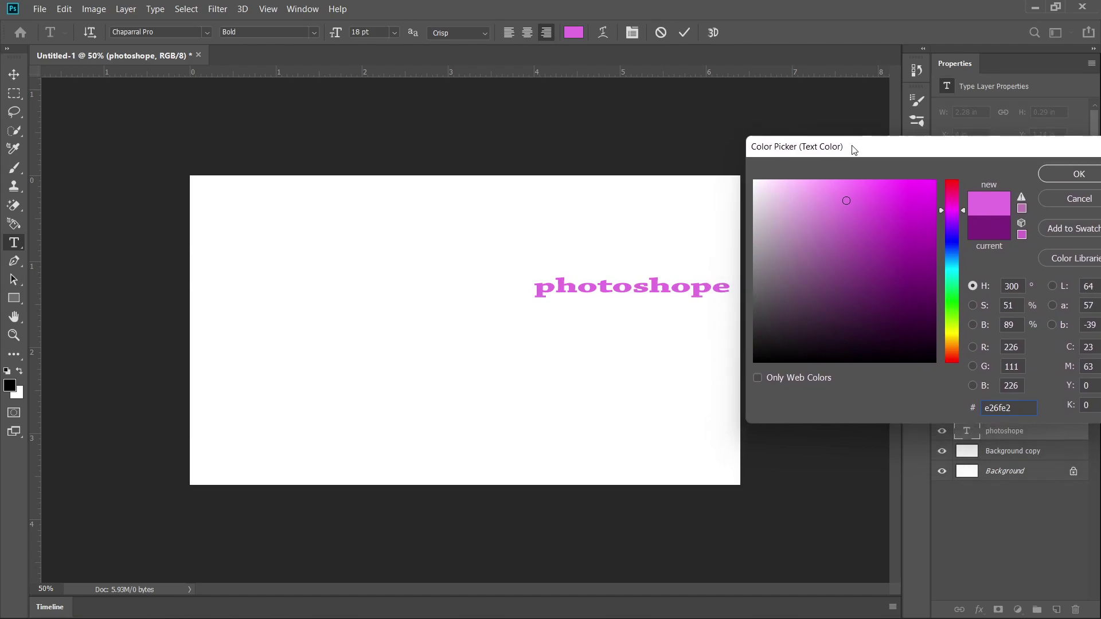
pyautogui.moveTo(806, 200)
pyautogui.mouseDown()
pyautogui.moveTo(857, 310)
pyautogui.moveTo(912, 295)
pyautogui.mouseUp()
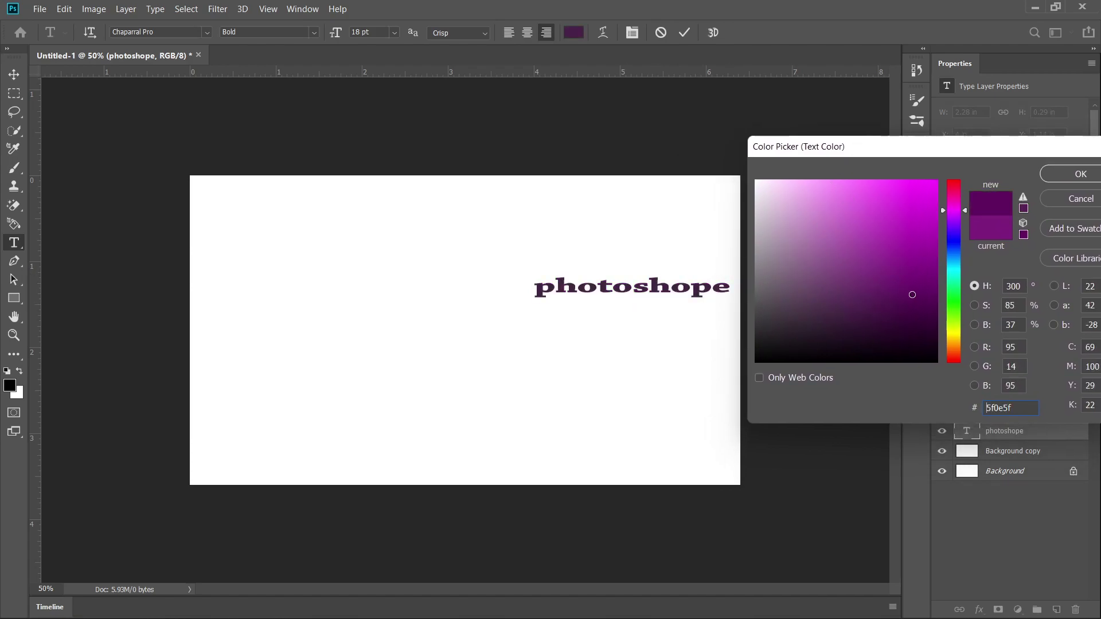
pyautogui.click(955, 263)
pyautogui.click(878, 229)
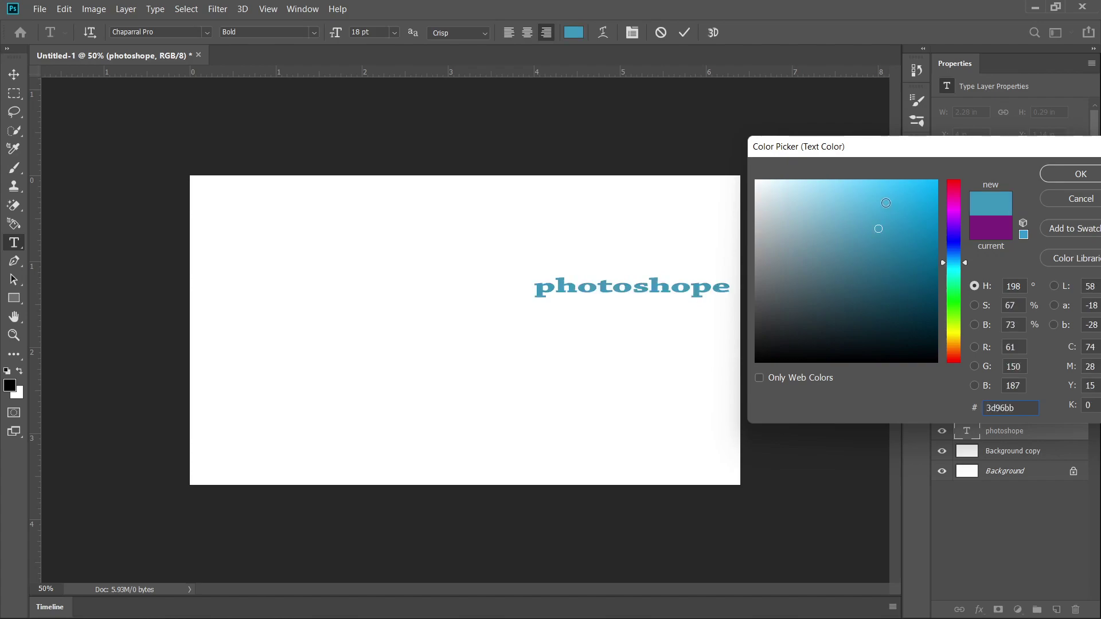
pyautogui.click(882, 192)
pyautogui.click(961, 288)
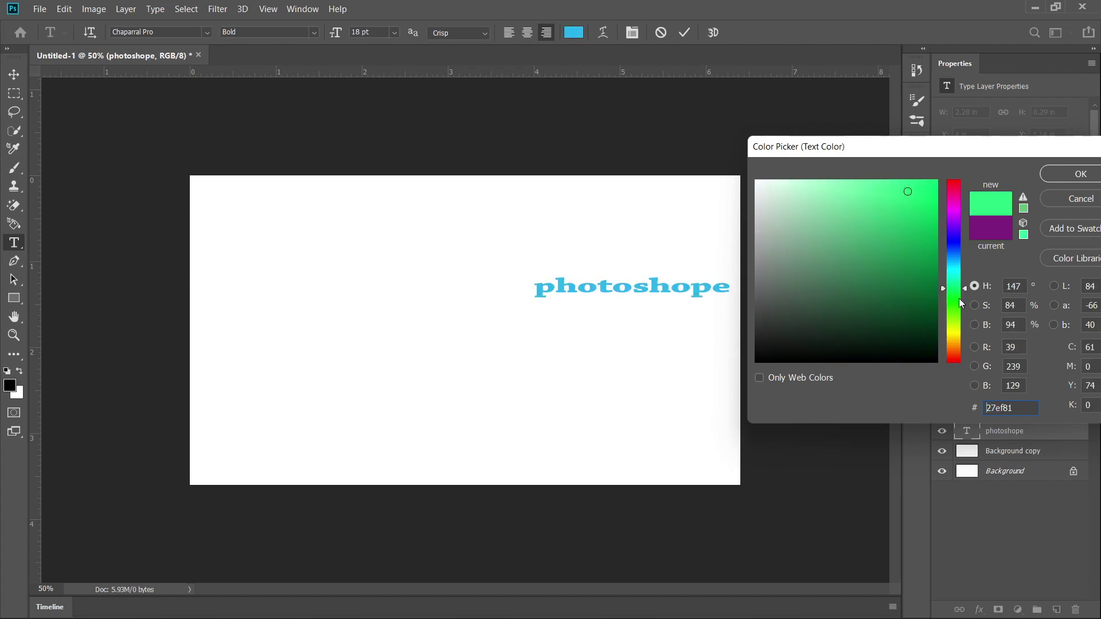
pyautogui.click(909, 270)
pyautogui.click(907, 337)
pyautogui.click(850, 343)
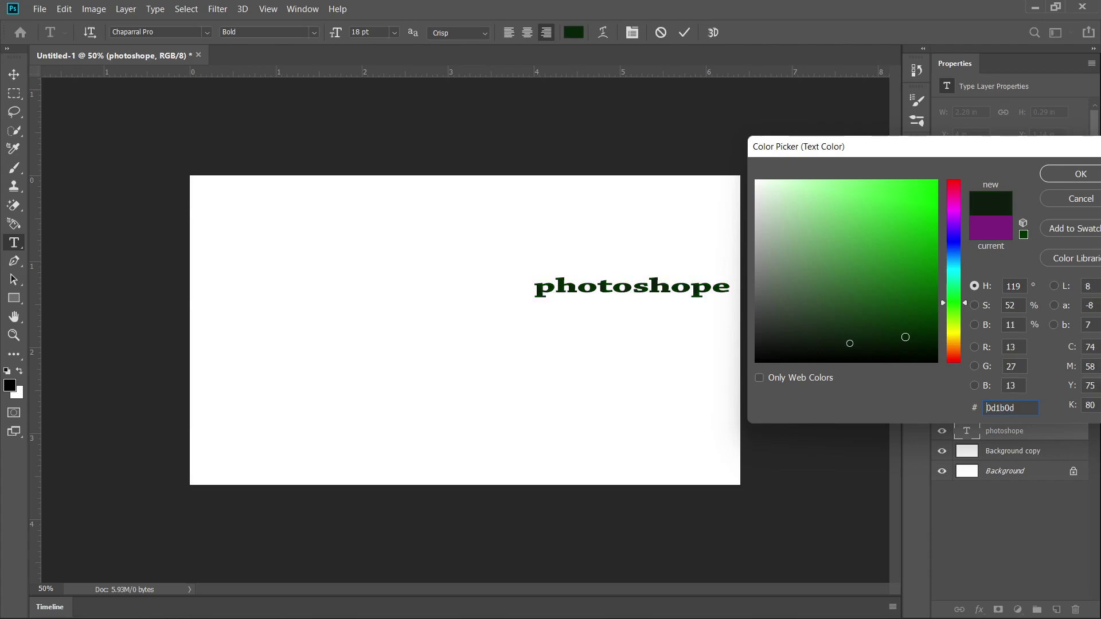
# Try orange and olive shades, then settle on gold d4a31f and apply it
pyautogui.click(953, 332)
pyautogui.click(954, 336)
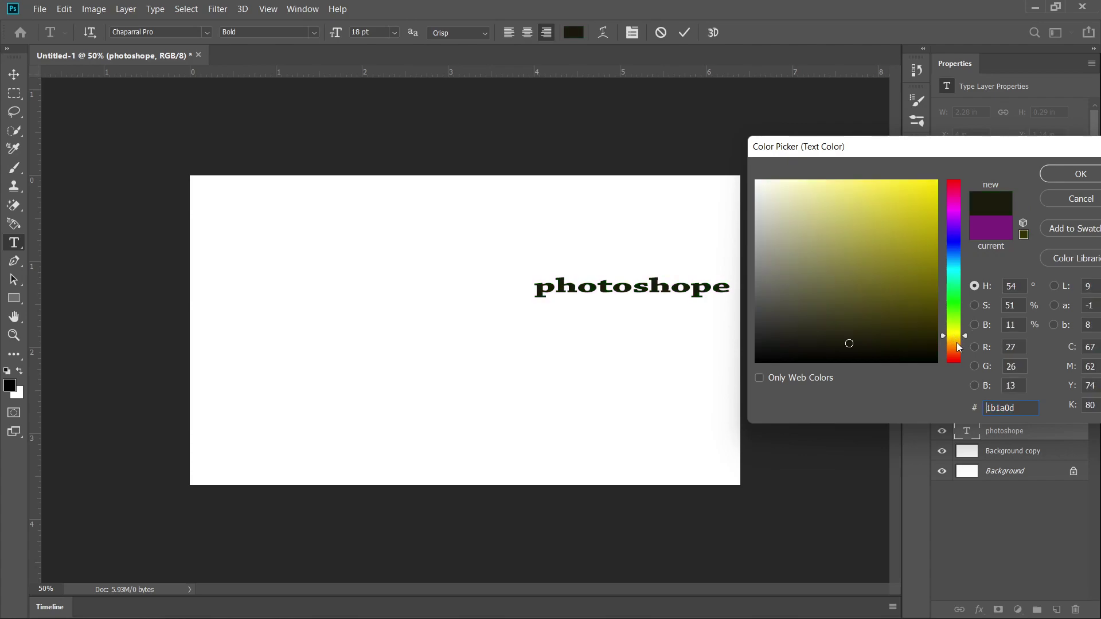
pyautogui.click(917, 205)
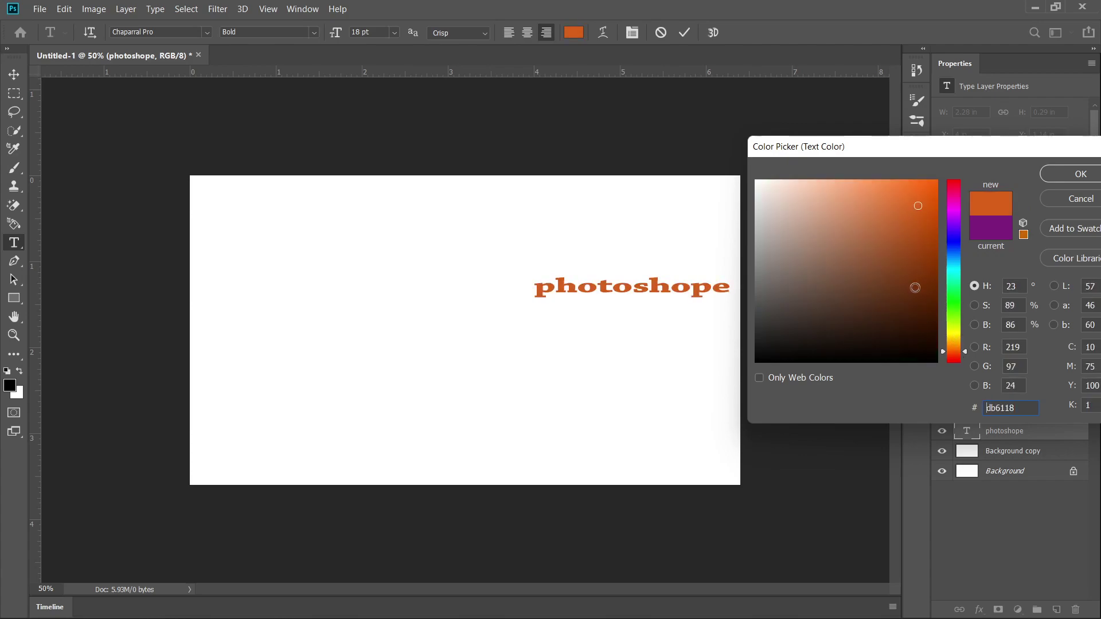
pyautogui.click(914, 287)
pyautogui.click(904, 244)
pyautogui.click(917, 198)
pyautogui.click(867, 216)
pyautogui.click(877, 276)
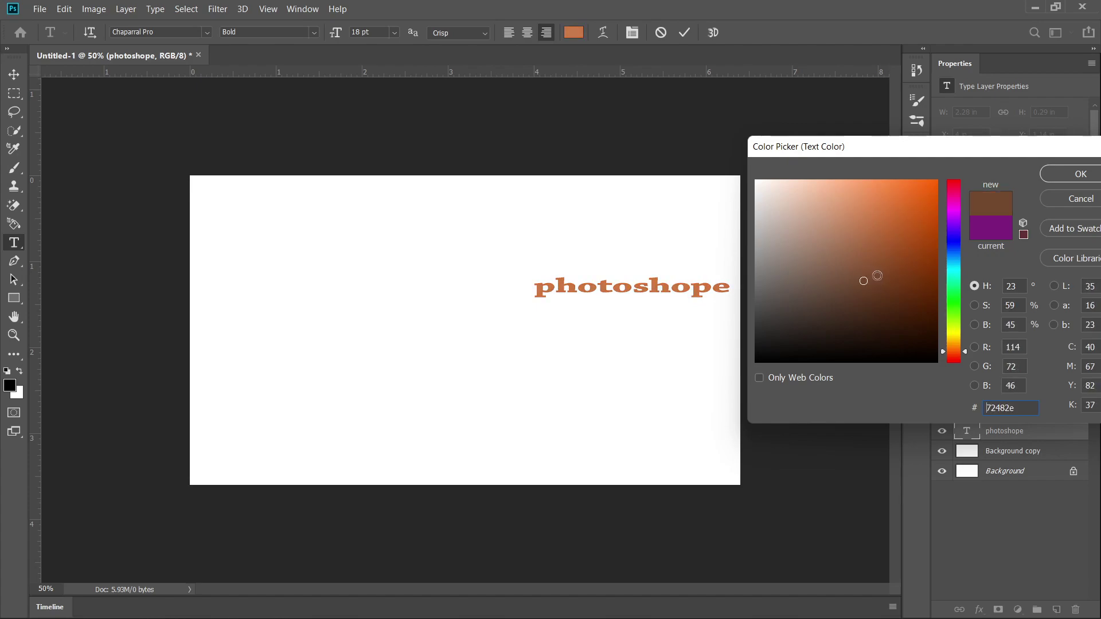
pyautogui.click(952, 331)
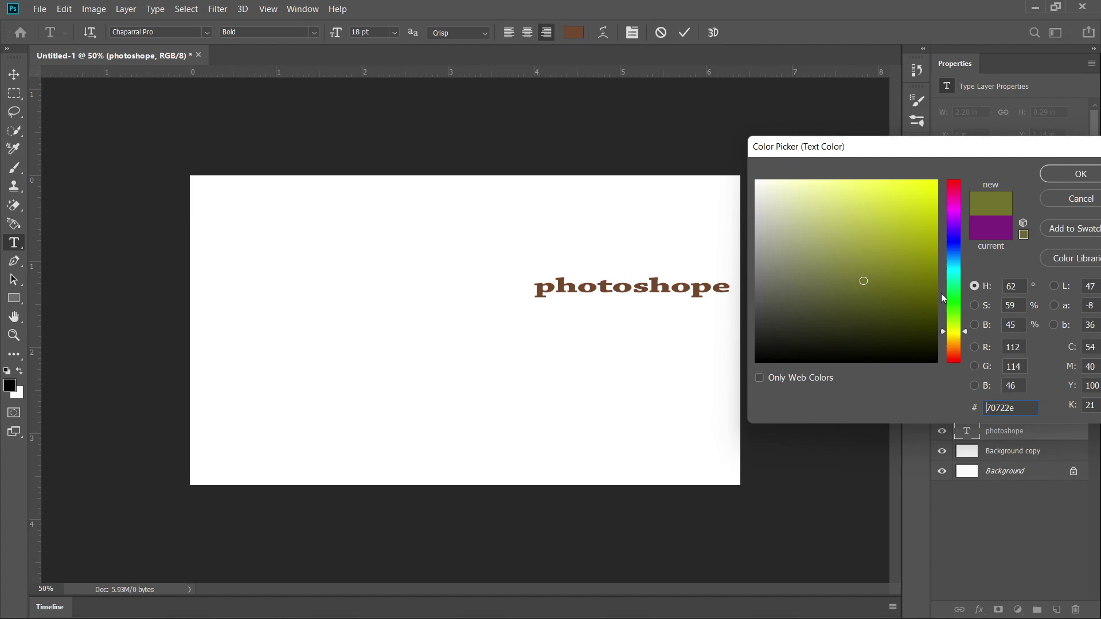
pyautogui.click(915, 206)
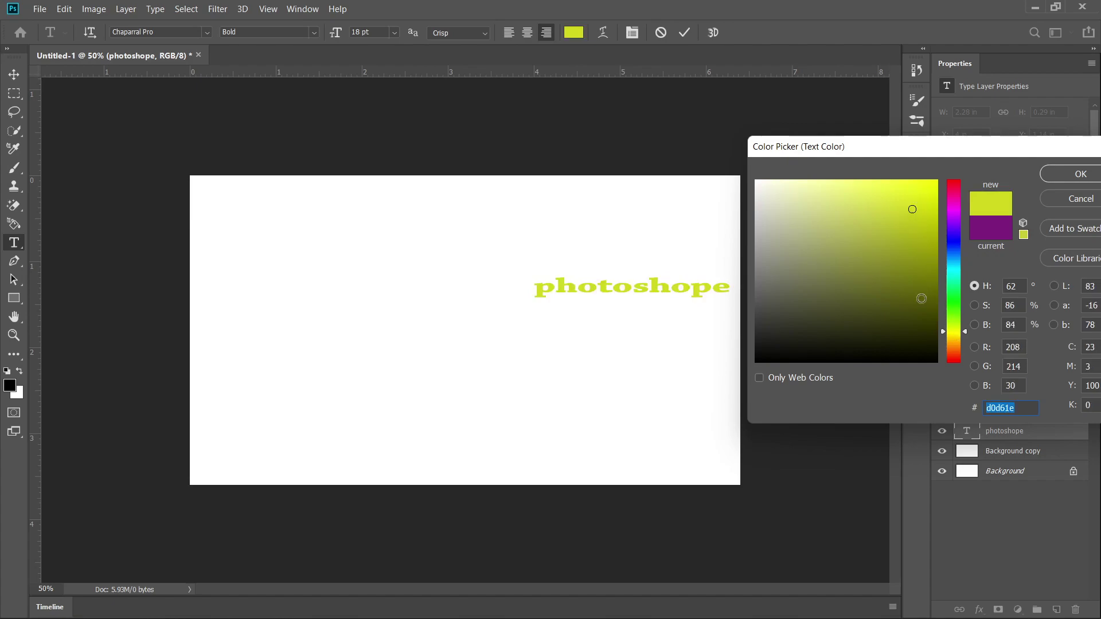
pyautogui.click(921, 298)
pyautogui.click(953, 340)
pyautogui.moveTo(900, 267); pyautogui.dragTo(912, 211)
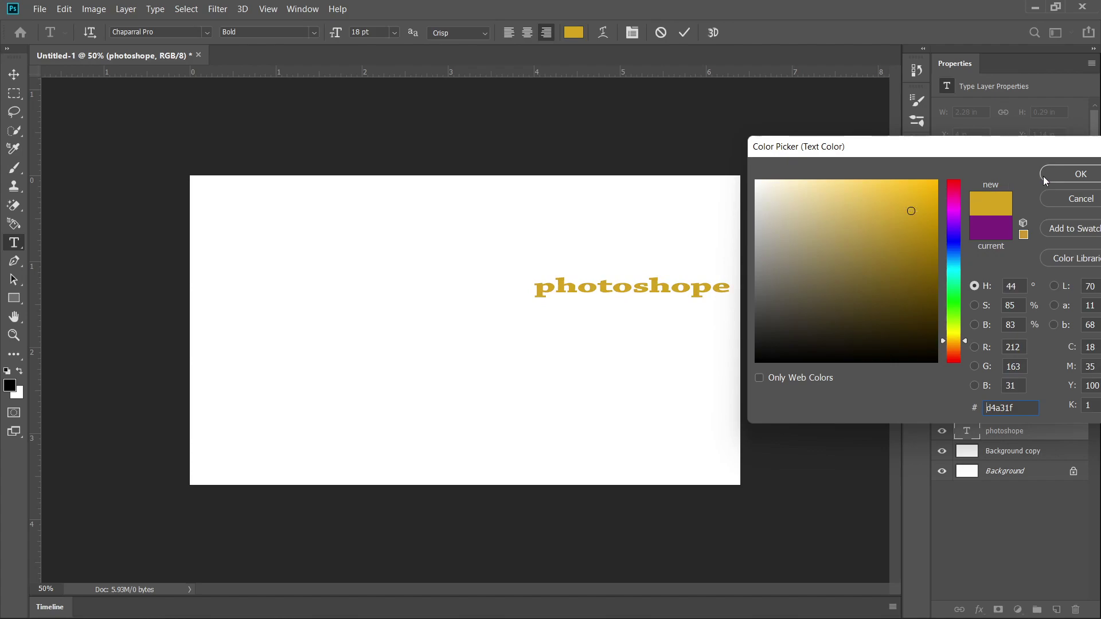
pyautogui.click(1057, 176)
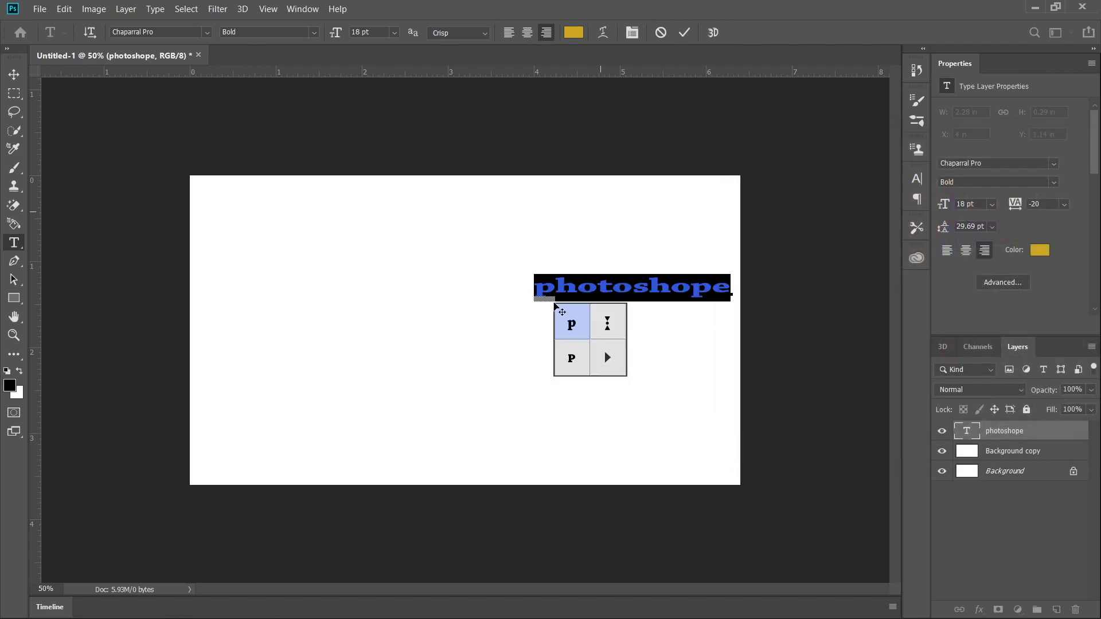
# Preview the Arc, Arc Upper, Arch, Bulge and Shell Lower warp styles on the text
pyautogui.click(597, 36)
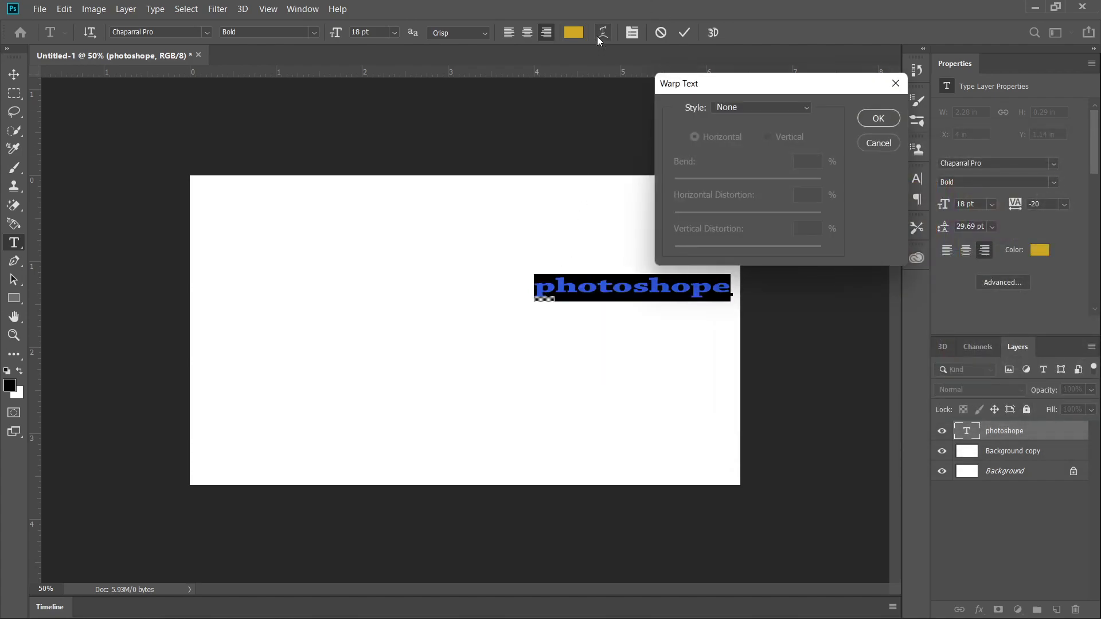
pyautogui.moveTo(801, 89); pyautogui.dragTo(914, 82)
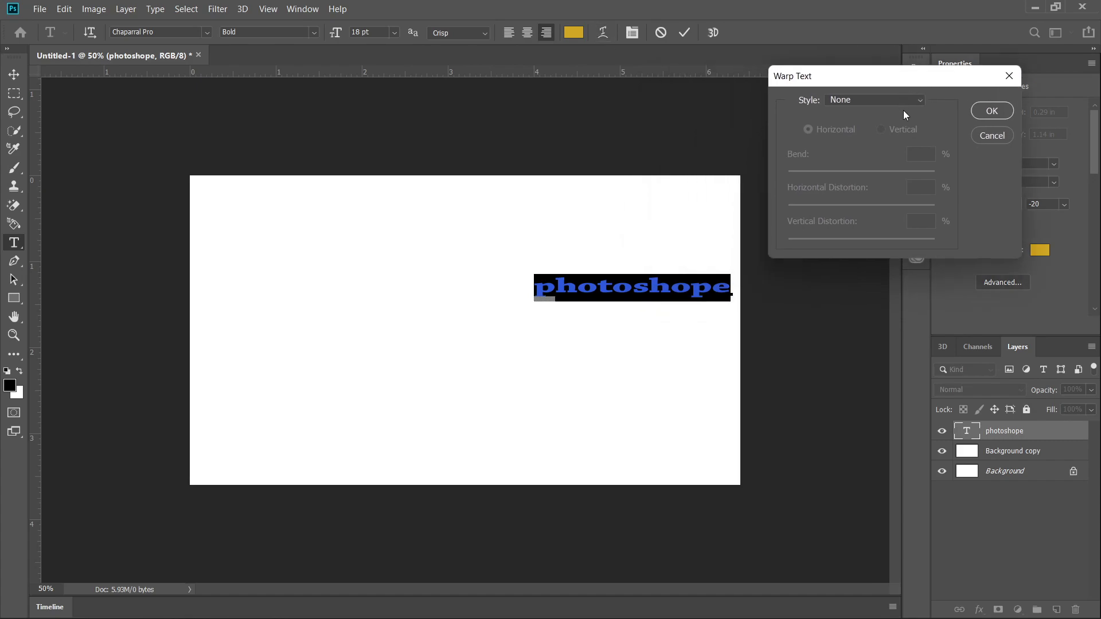
pyautogui.click(913, 101)
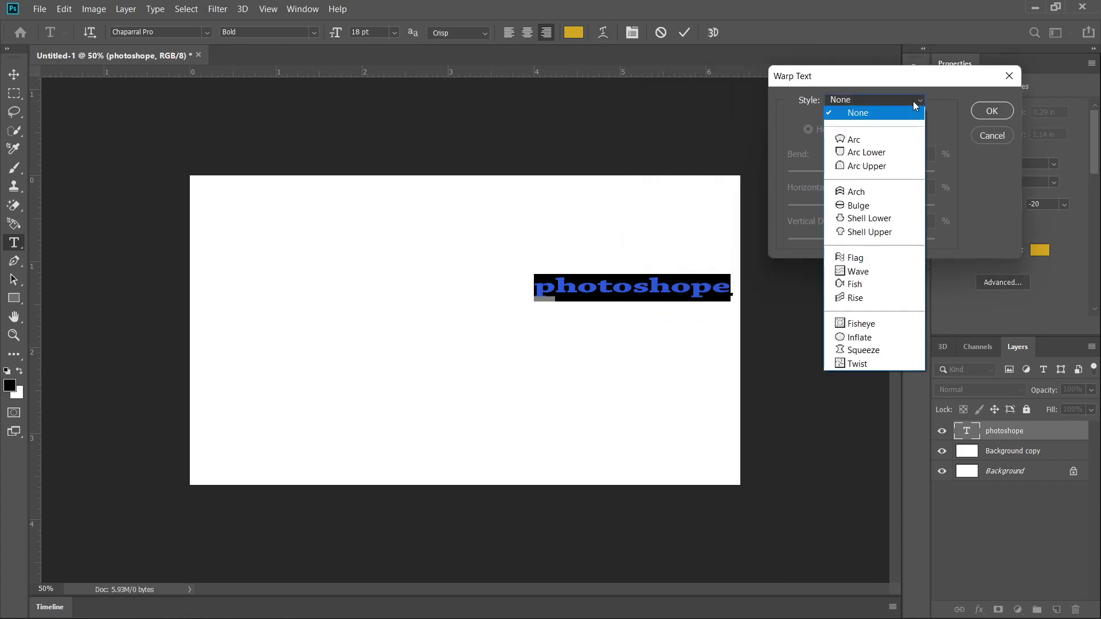
pyautogui.click(890, 141)
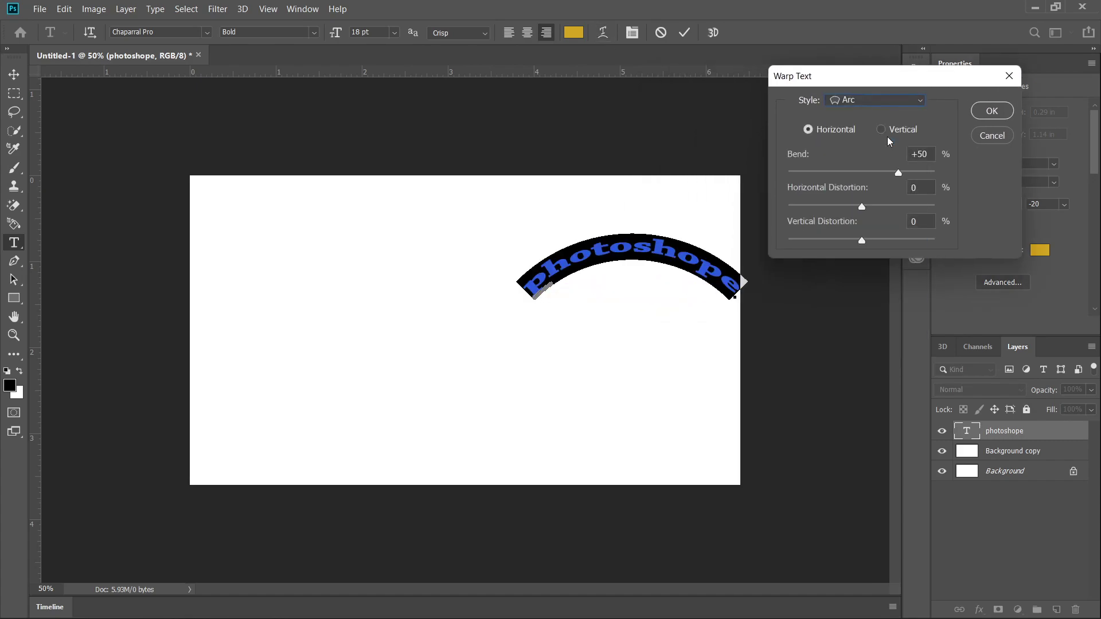
pyautogui.click(873, 104)
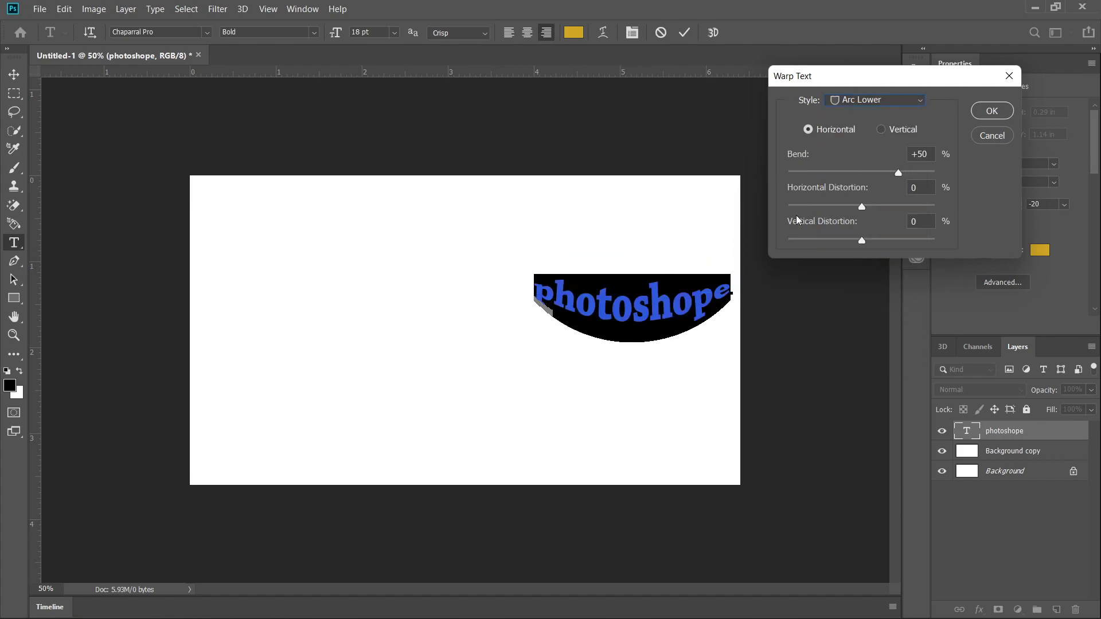
pyautogui.click(906, 103)
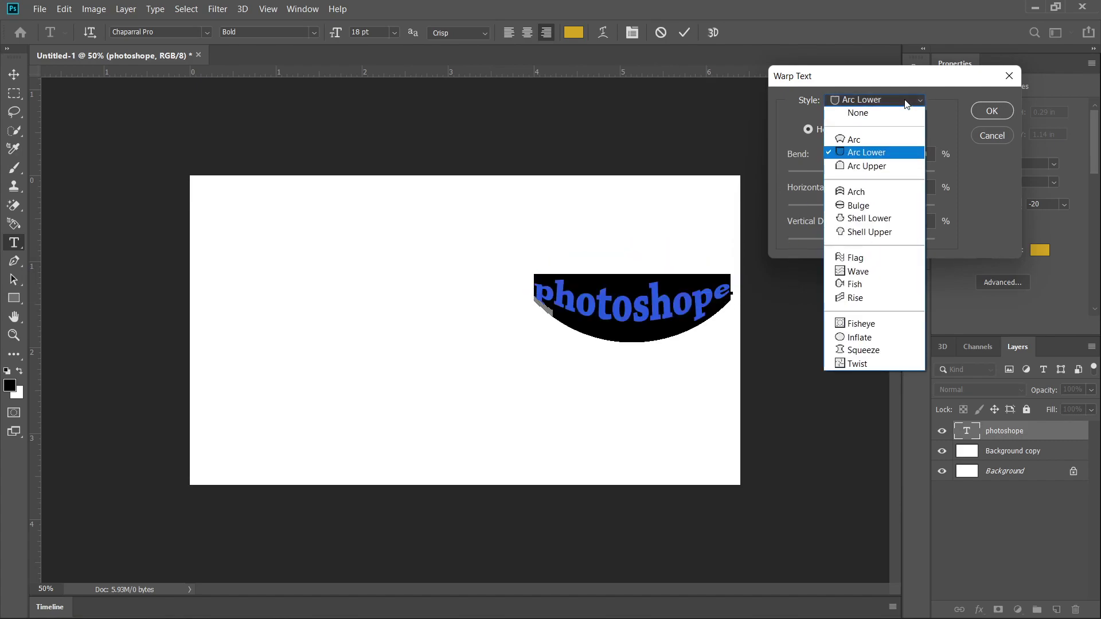
pyautogui.click(891, 164)
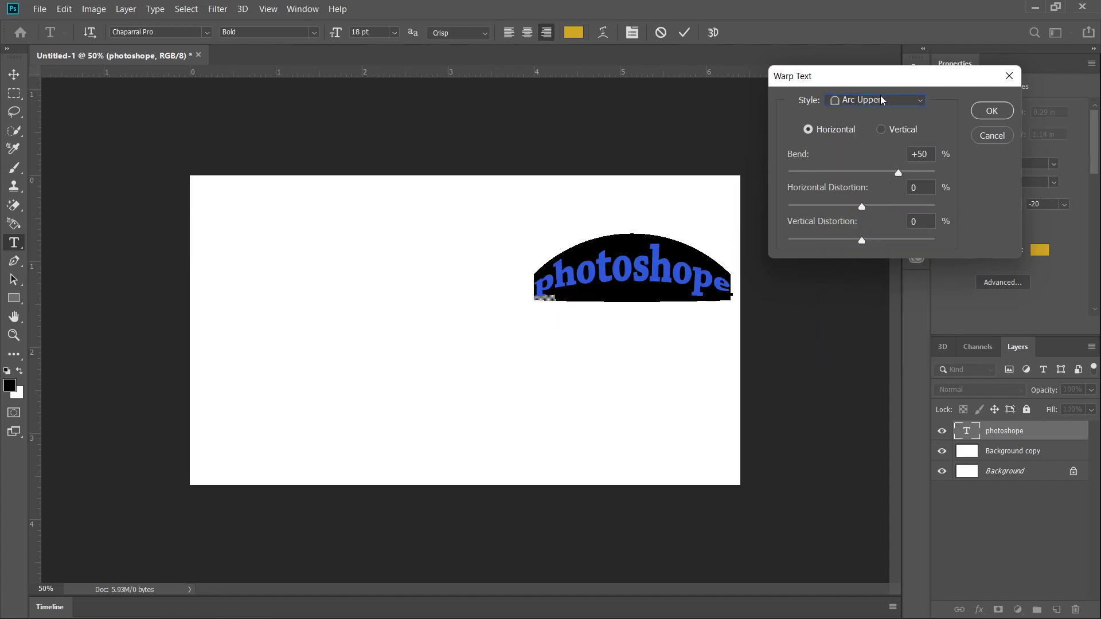
pyautogui.click(881, 100)
pyautogui.click(873, 193)
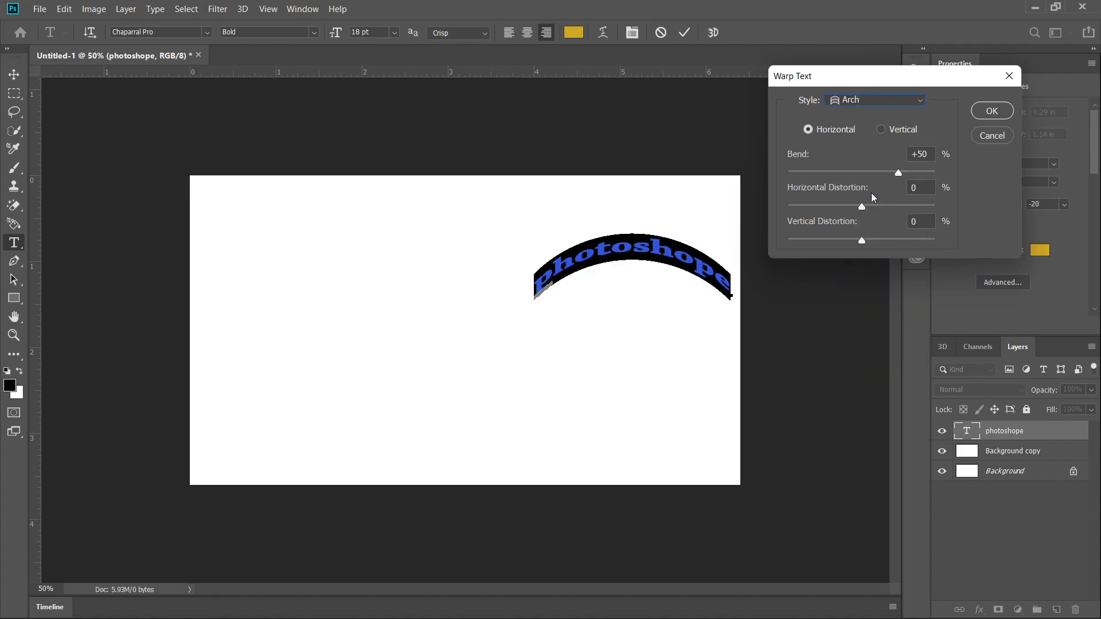
pyautogui.click(905, 105)
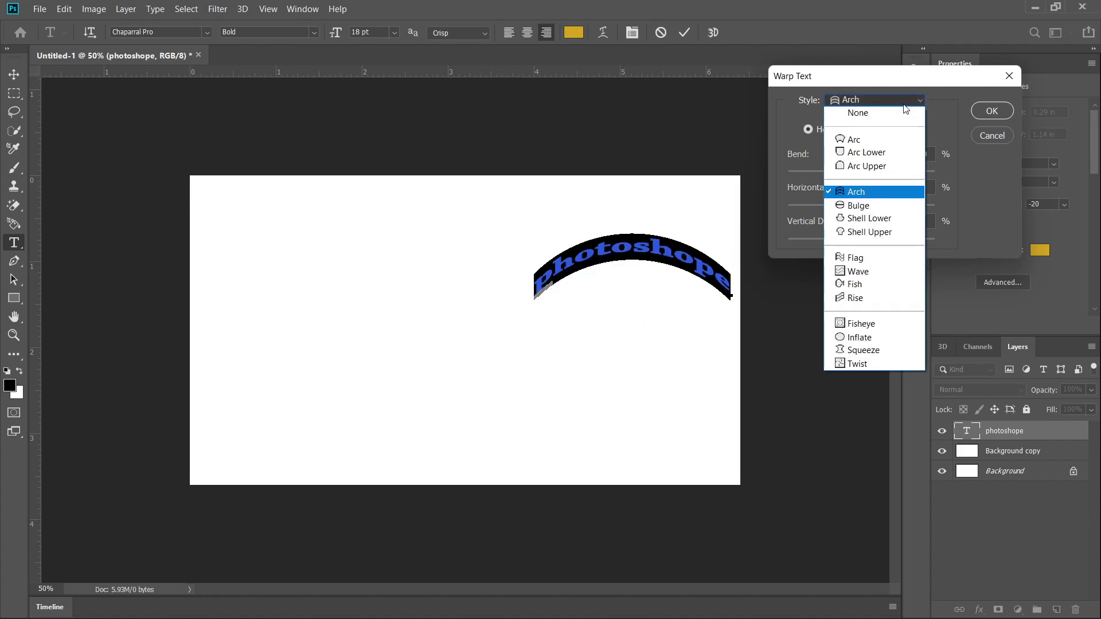
pyautogui.click(875, 208)
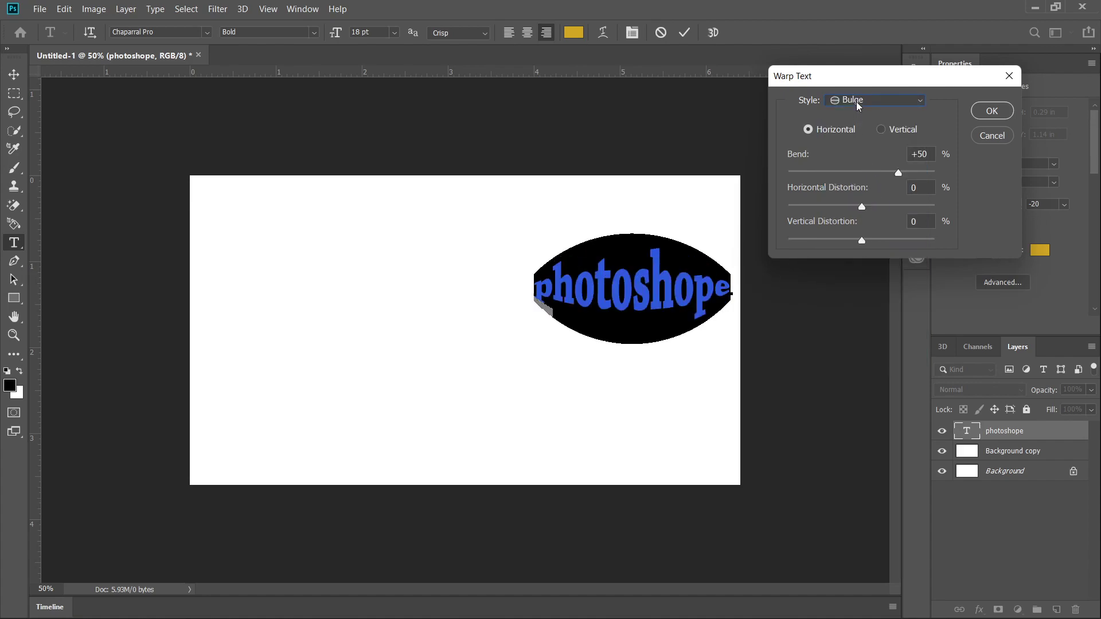
pyautogui.click(859, 106)
pyautogui.click(875, 218)
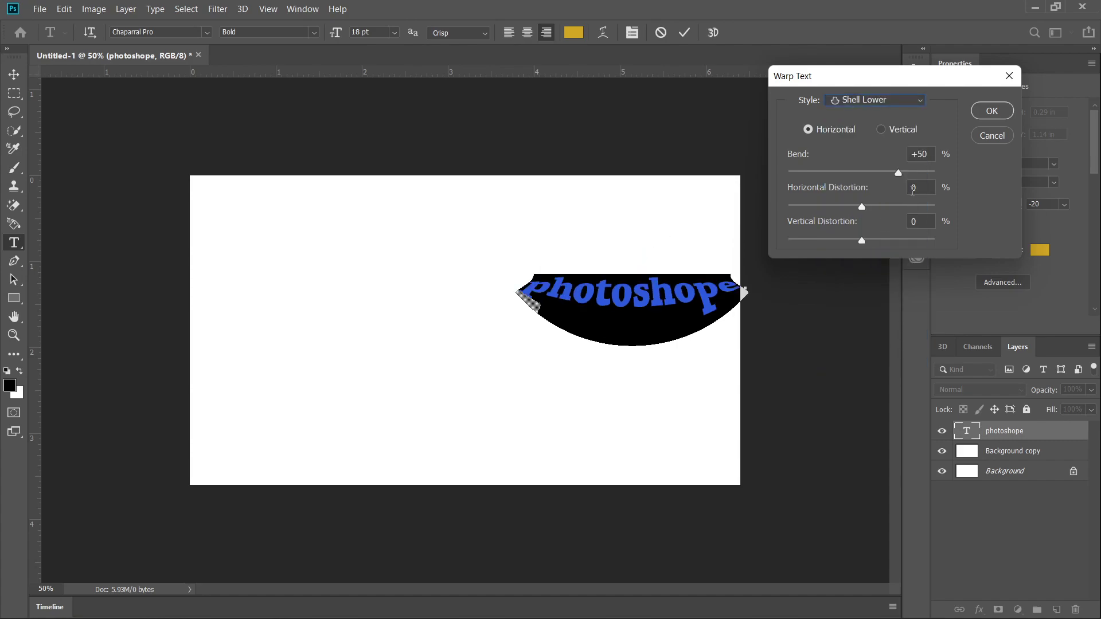
# Compare Flag, Wave and Fish warps, then choose a horizontal Flag warp
pyautogui.click(893, 106)
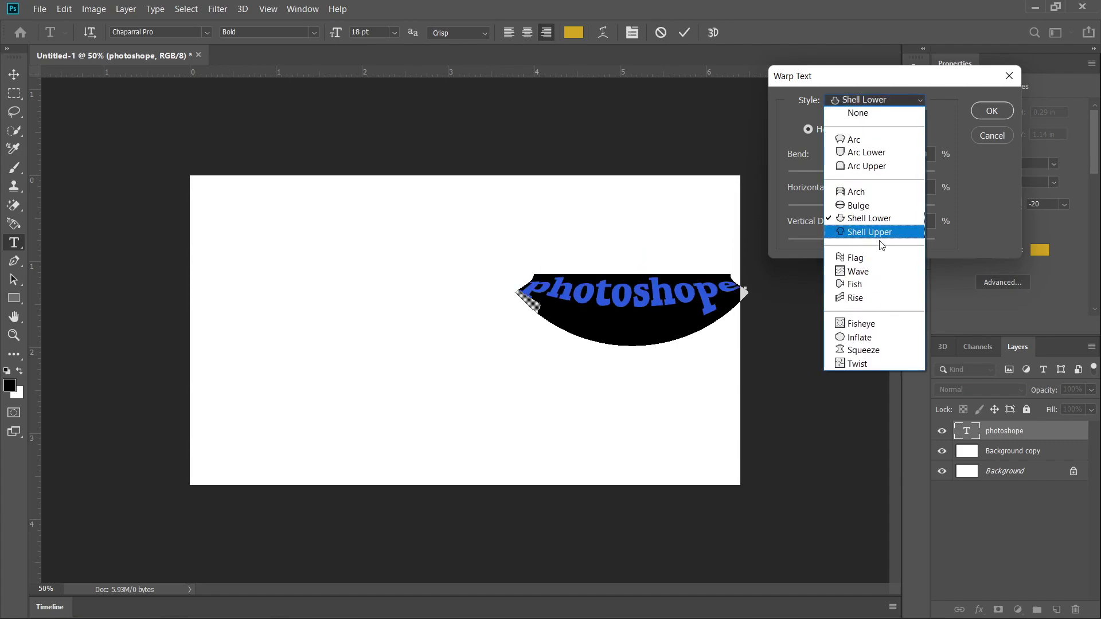
pyautogui.click(868, 262)
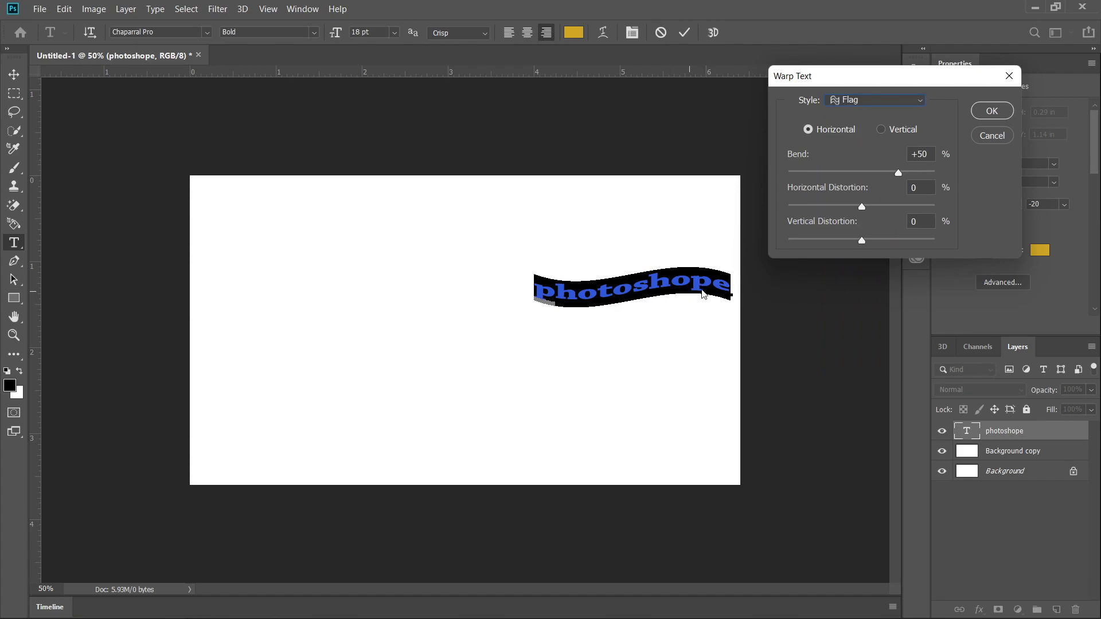
pyautogui.click(900, 106)
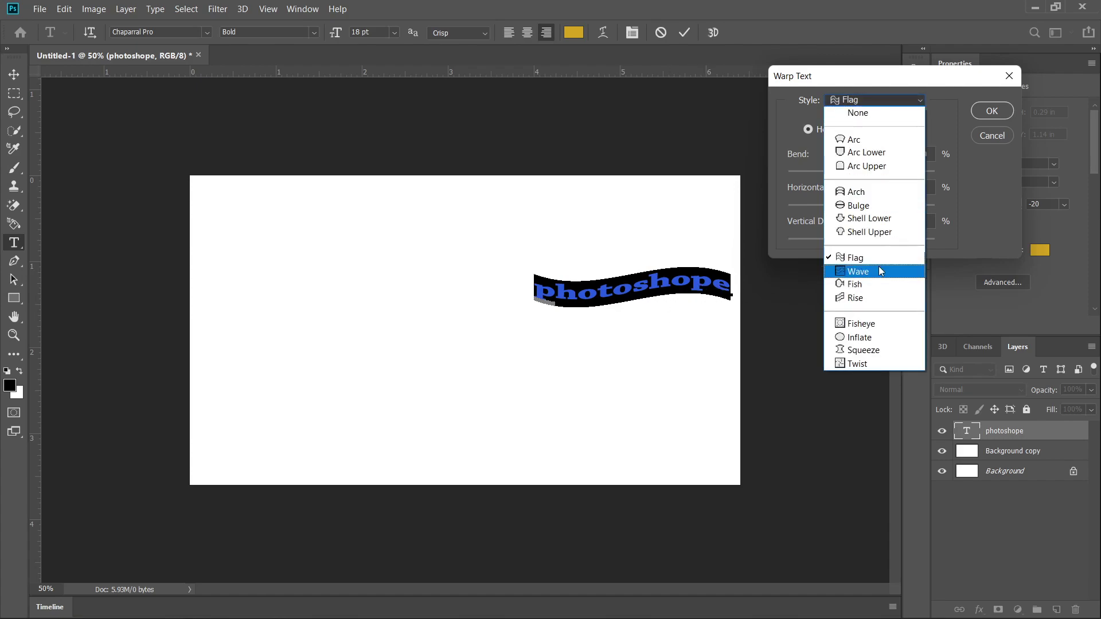
pyautogui.click(881, 275)
pyautogui.click(874, 106)
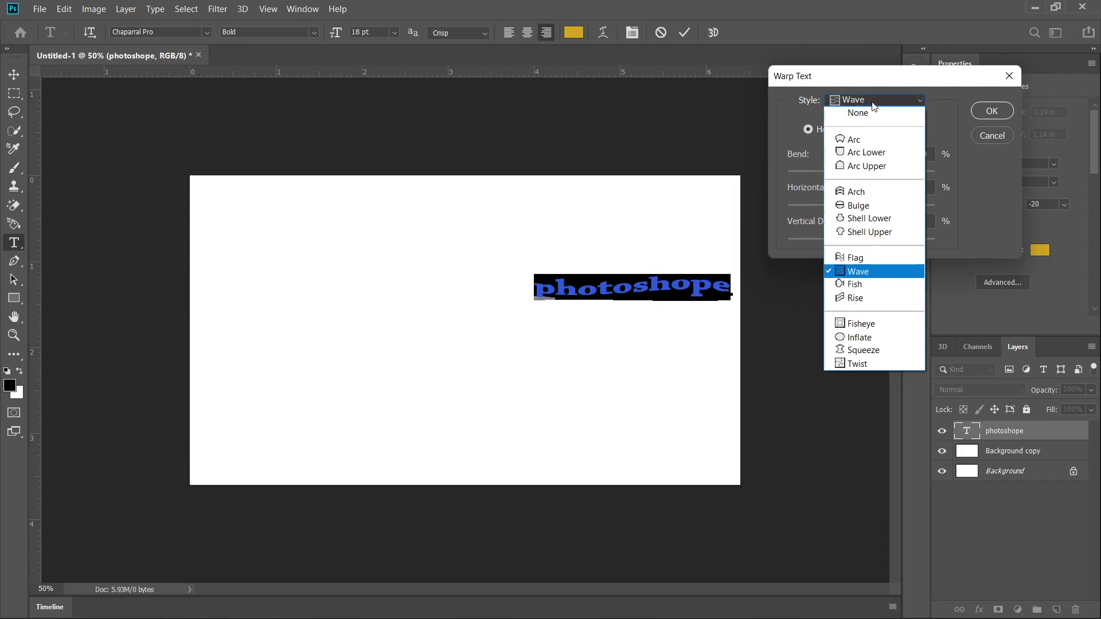
pyautogui.click(891, 285)
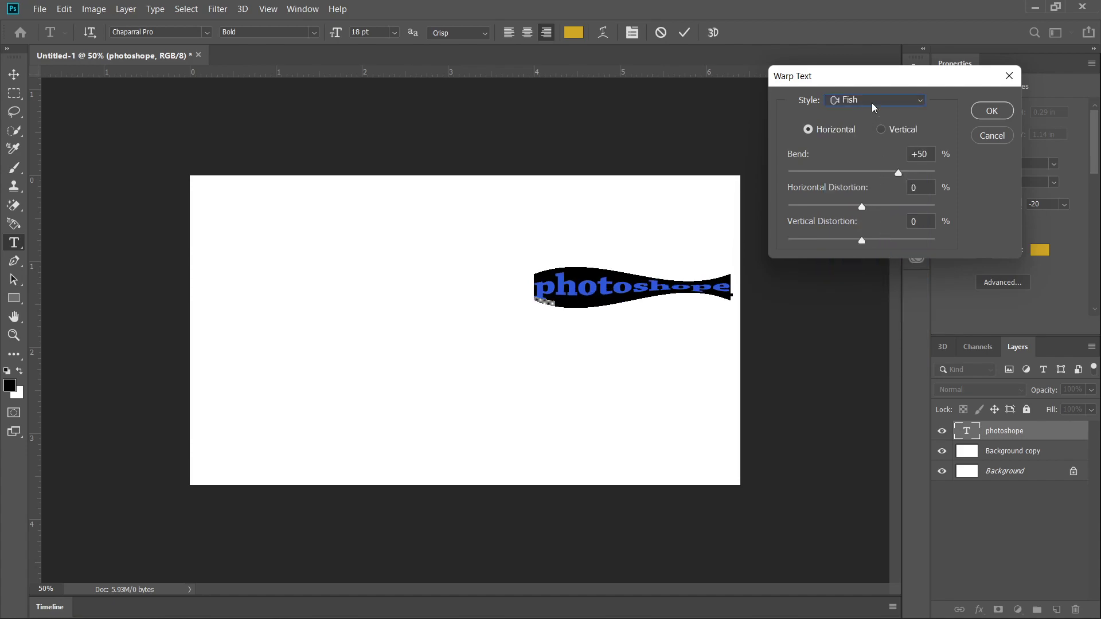
pyautogui.click(842, 107)
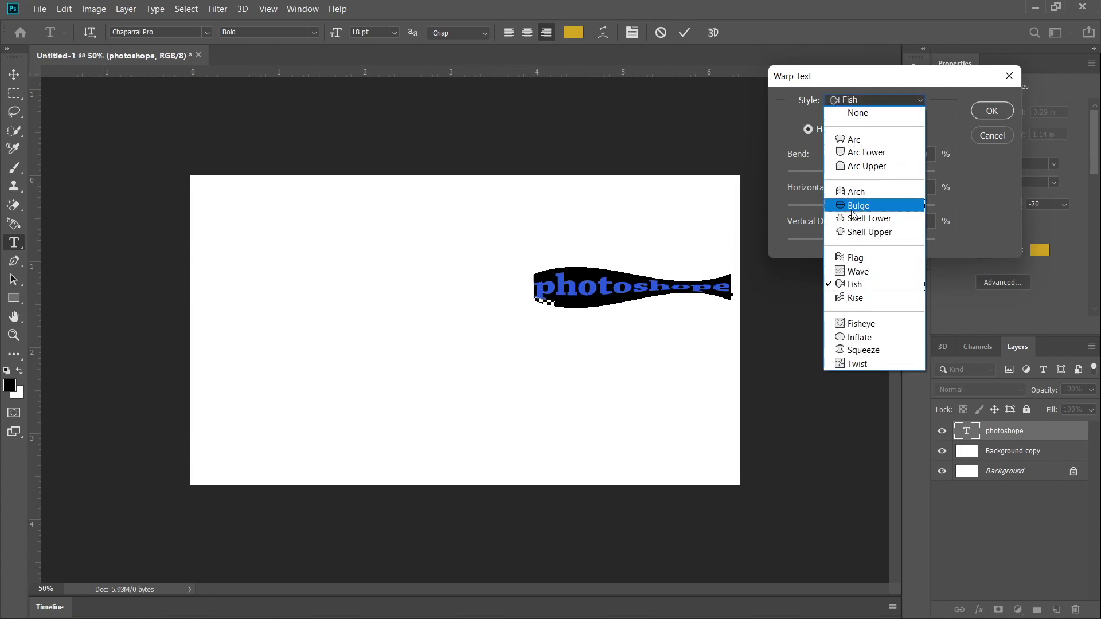
pyautogui.click(871, 259)
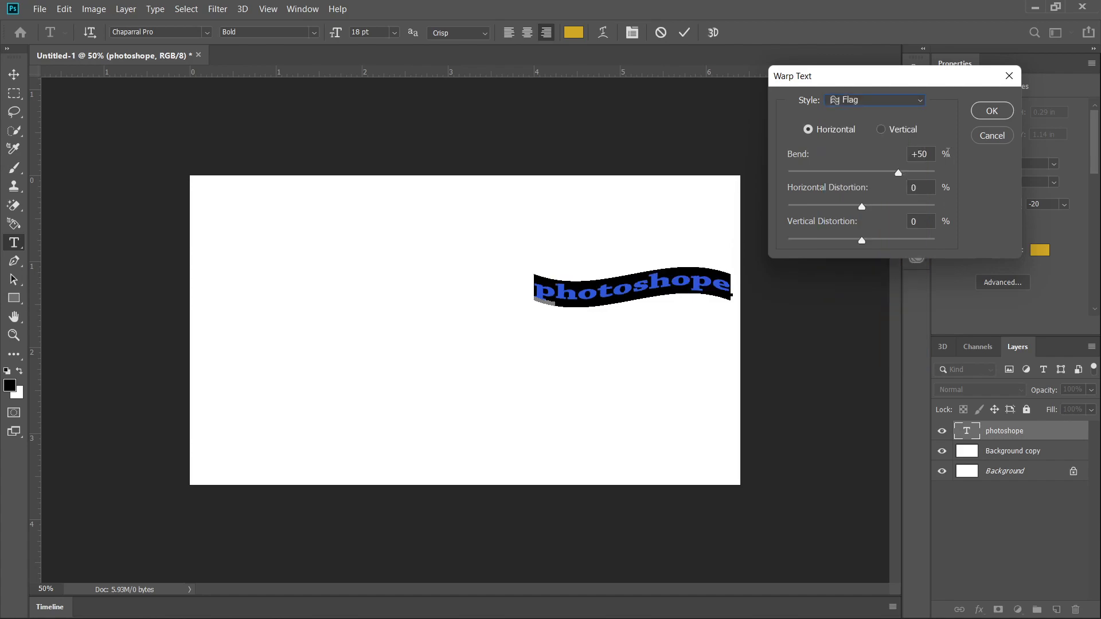
pyautogui.click(901, 134)
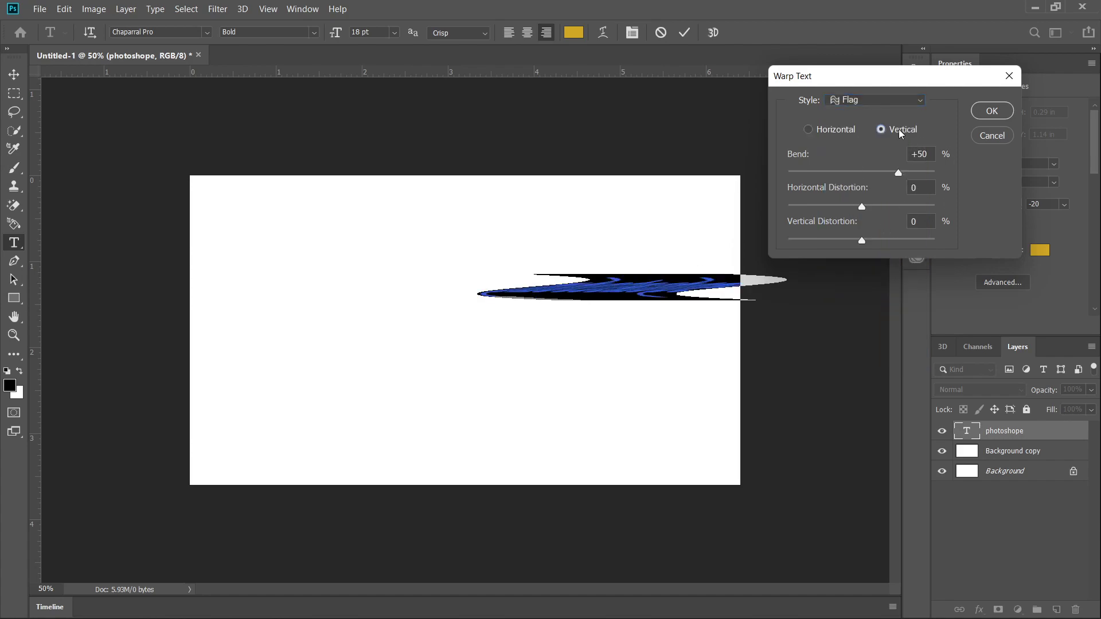
pyautogui.click(833, 133)
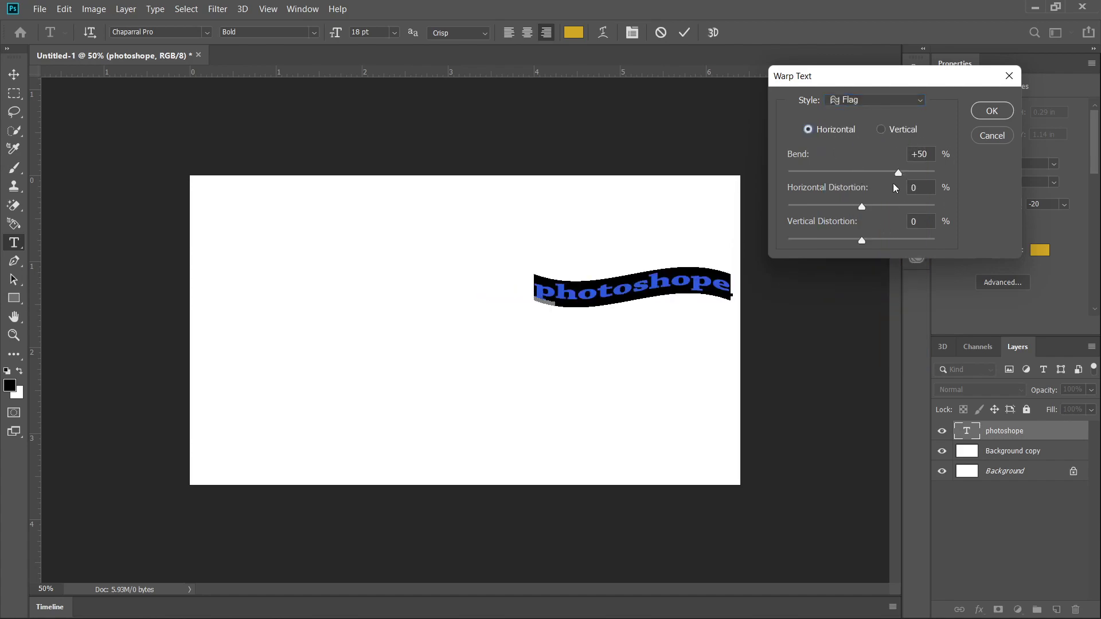
# Set the Flag warp to Bend +96, Horizontal Distortion -9 and Vertical Distortion +2
pyautogui.moveTo(899, 172)
pyautogui.mouseDown()
pyautogui.moveTo(806, 187)
pyautogui.moveTo(932, 177)
pyautogui.mouseUp()
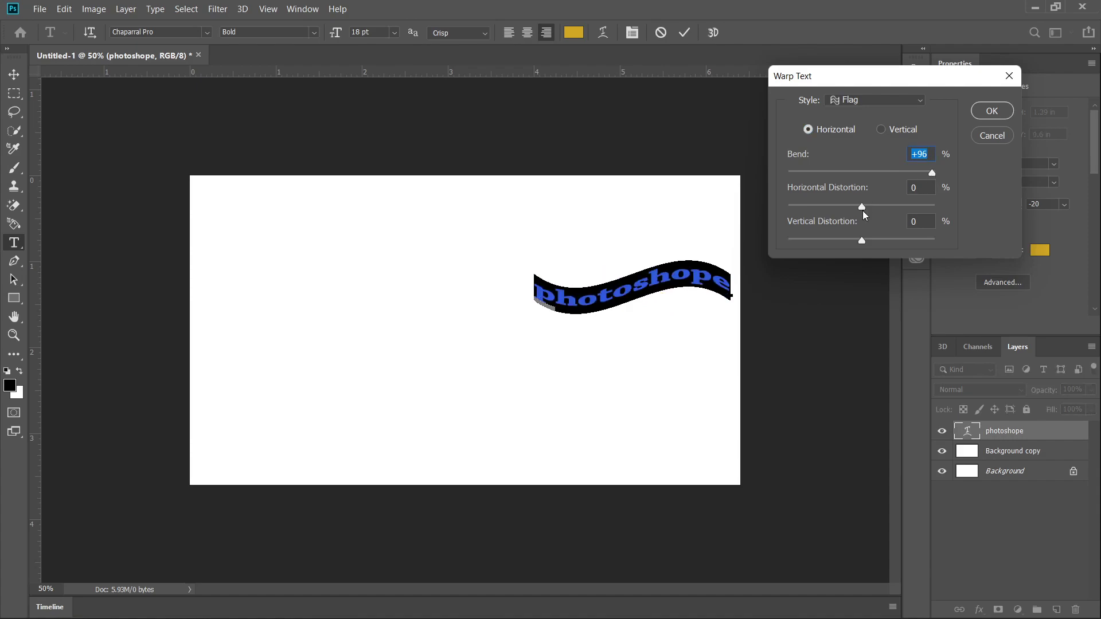
pyautogui.moveTo(864, 212)
pyautogui.mouseDown()
pyautogui.moveTo(908, 215)
pyautogui.moveTo(856, 221)
pyautogui.mouseUp()
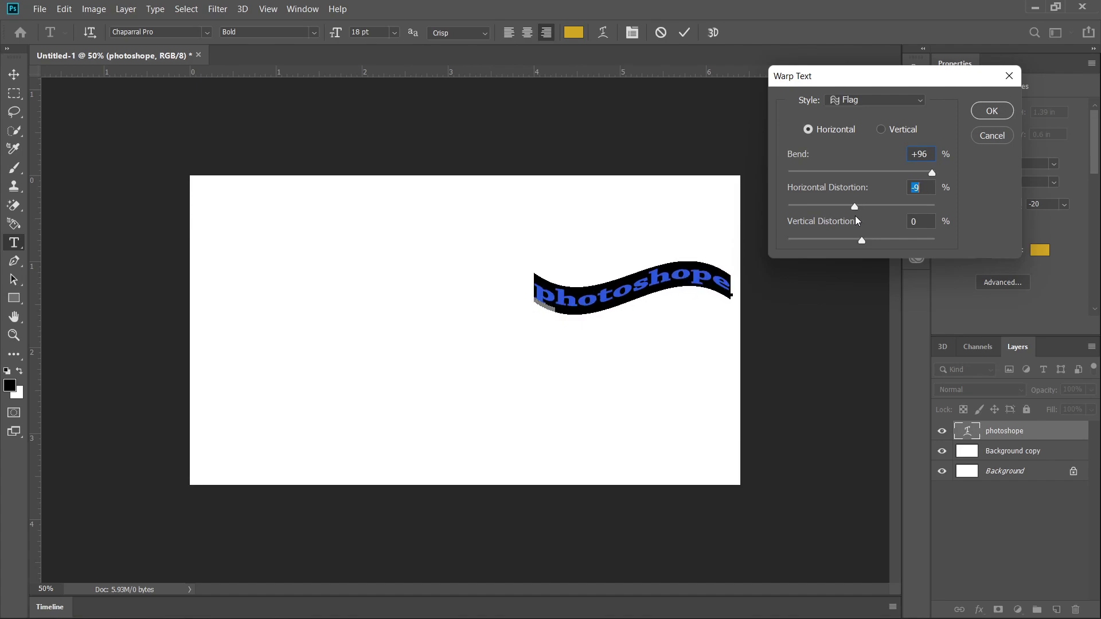
pyautogui.moveTo(861, 241)
pyautogui.mouseDown()
pyautogui.moveTo(878, 253)
pyautogui.moveTo(863, 260)
pyautogui.mouseUp()
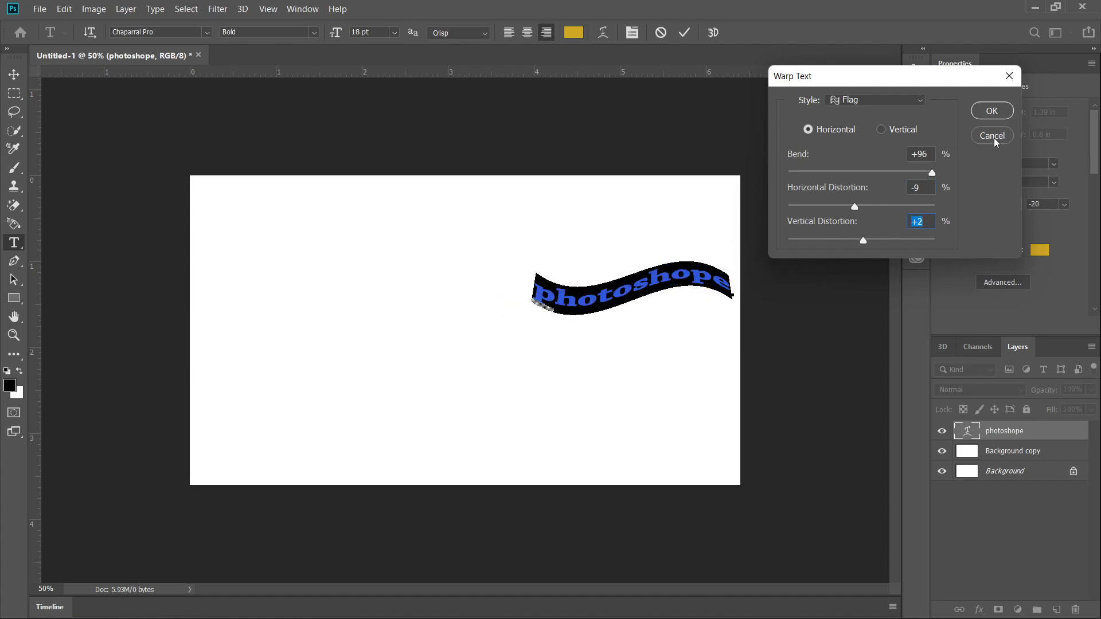
# Confirm the warp and raise the text's baseline shift to 5.79 pt in the Character panel
pyautogui.click(997, 110)
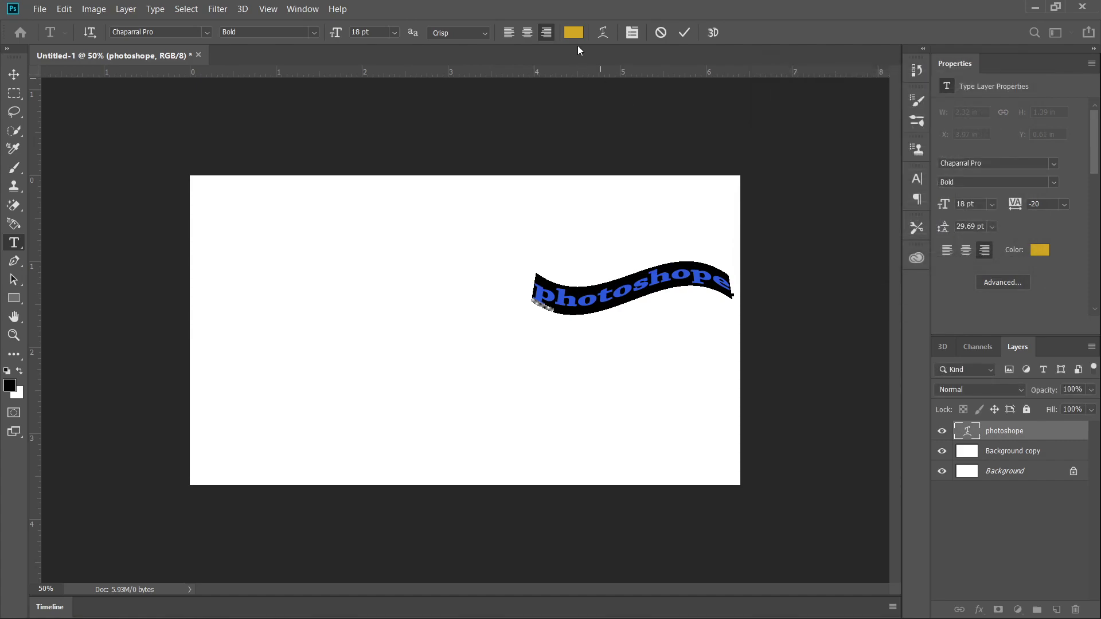
pyautogui.click(633, 32)
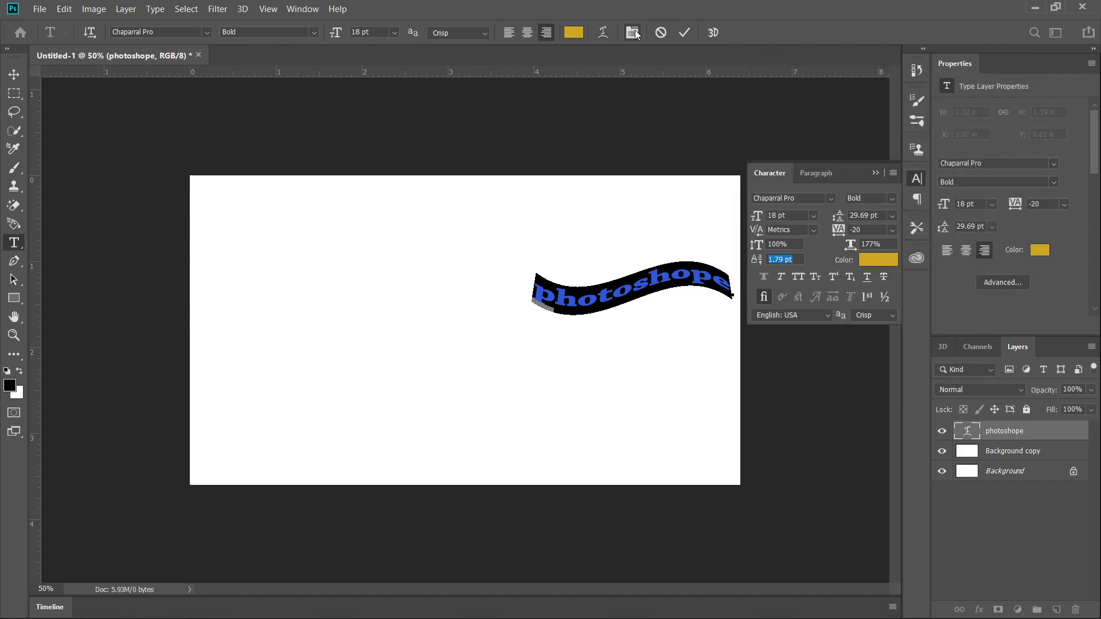
pyautogui.click(813, 174)
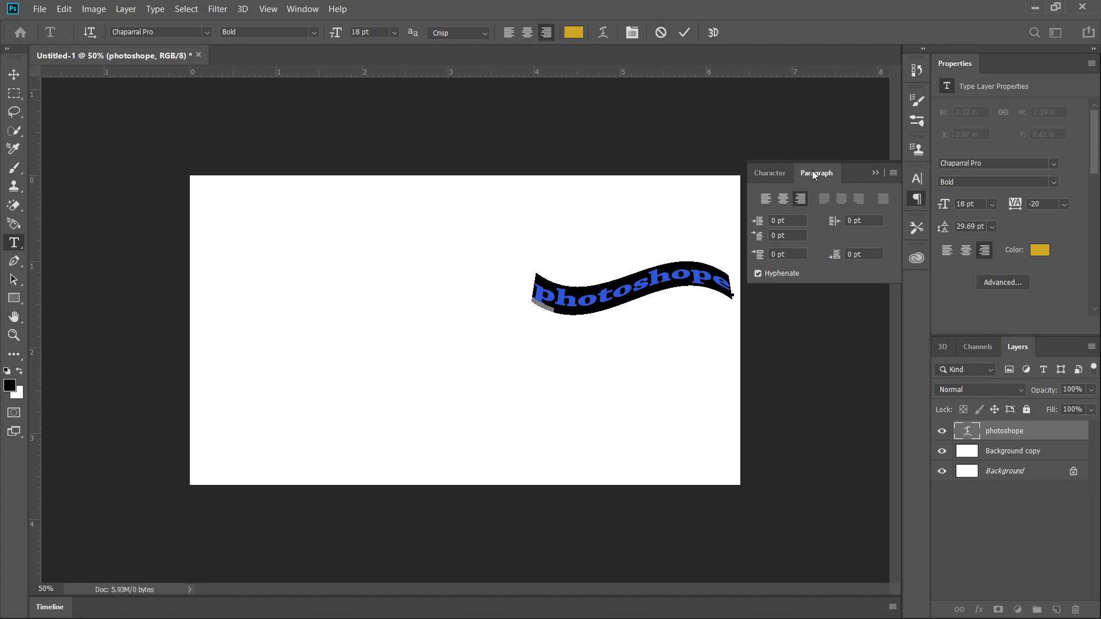
pyautogui.click(777, 178)
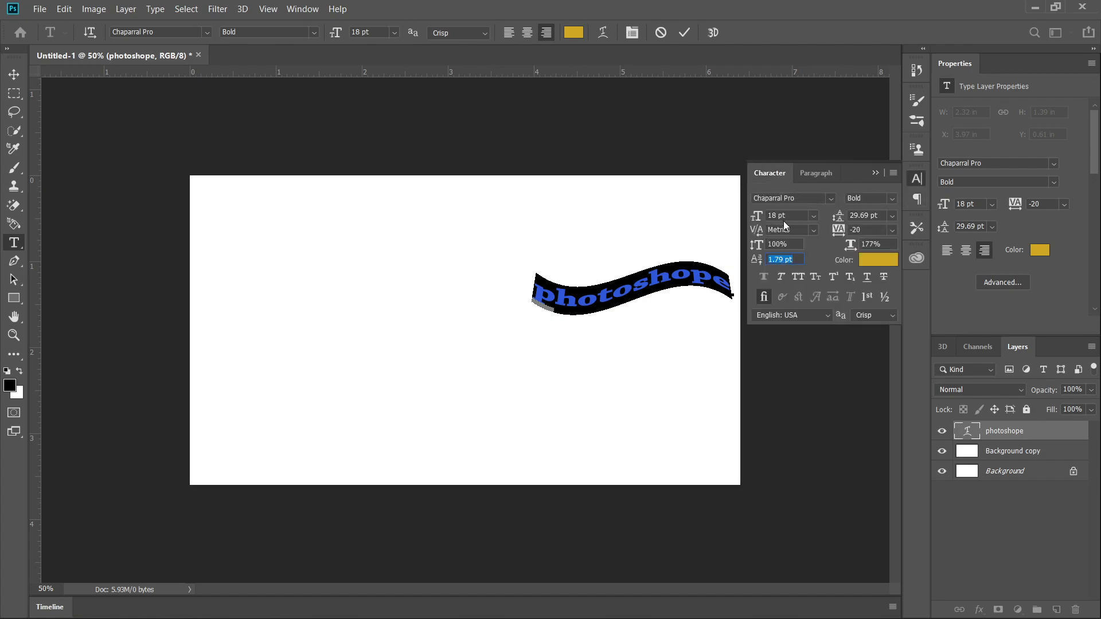
pyautogui.moveTo(755, 261); pyautogui.dragTo(755, 262)
# Recolour the text a darker gold, #b48c20
pyautogui.click(871, 263)
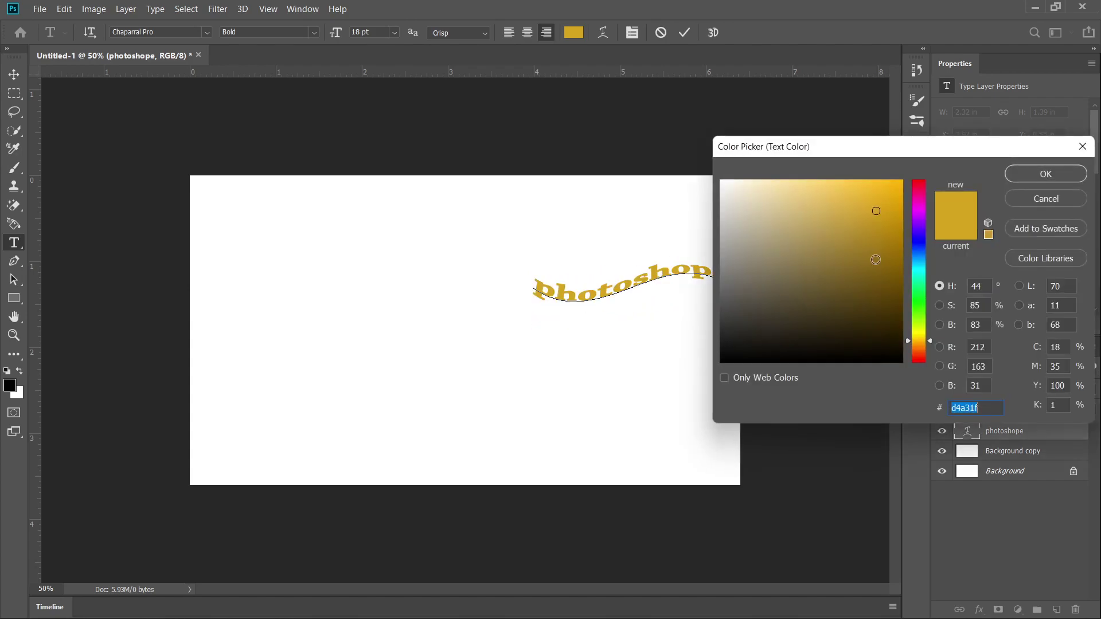
pyautogui.moveTo(853, 315); pyautogui.dragTo(872, 230)
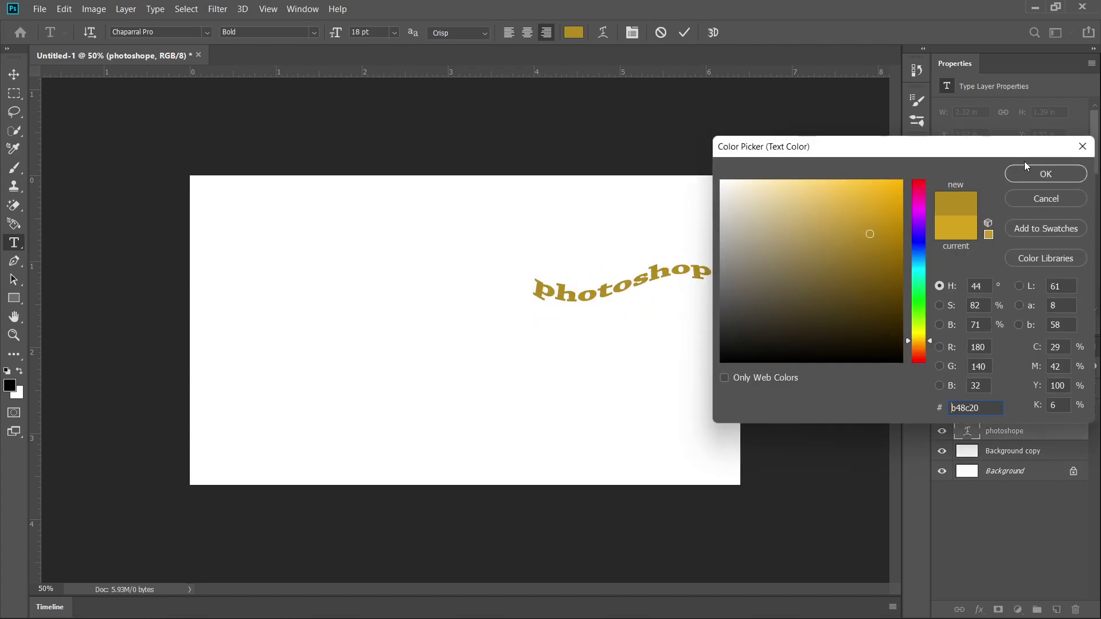
pyautogui.click(1033, 173)
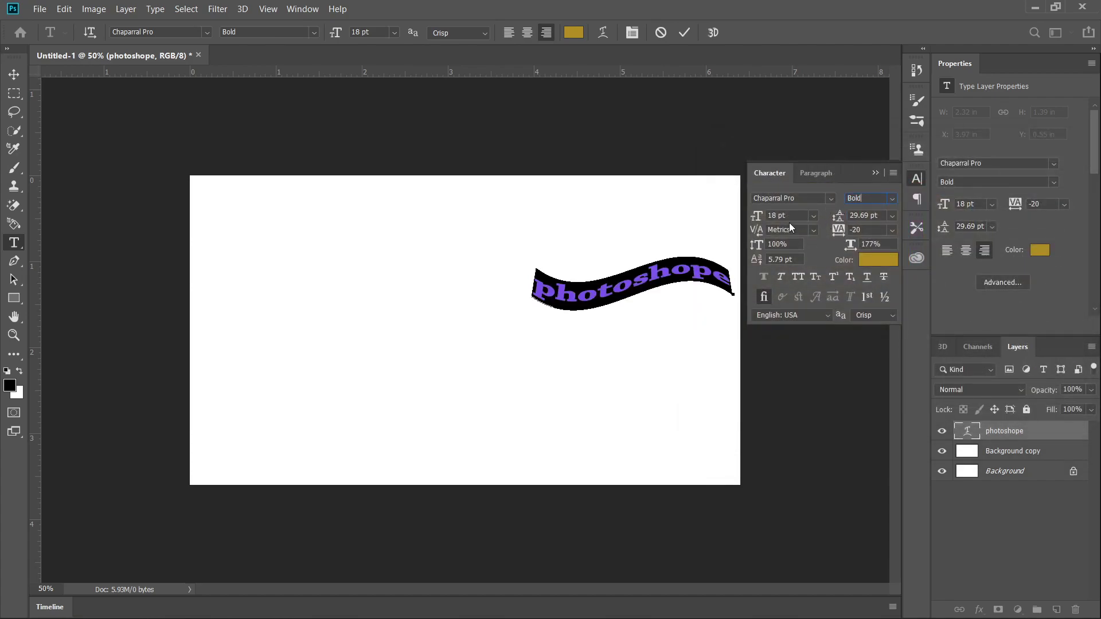
# Set tracking to 0 and horizontal scale to 232%
pyautogui.moveTo(757, 245)
pyautogui.mouseDown()
pyautogui.moveTo(746, 245)
pyautogui.moveTo(778, 230)
pyautogui.mouseUp()
pyautogui.write('0')
pyautogui.press('Return')
pyautogui.moveTo(849, 246); pyautogui.dragTo(874, 248)
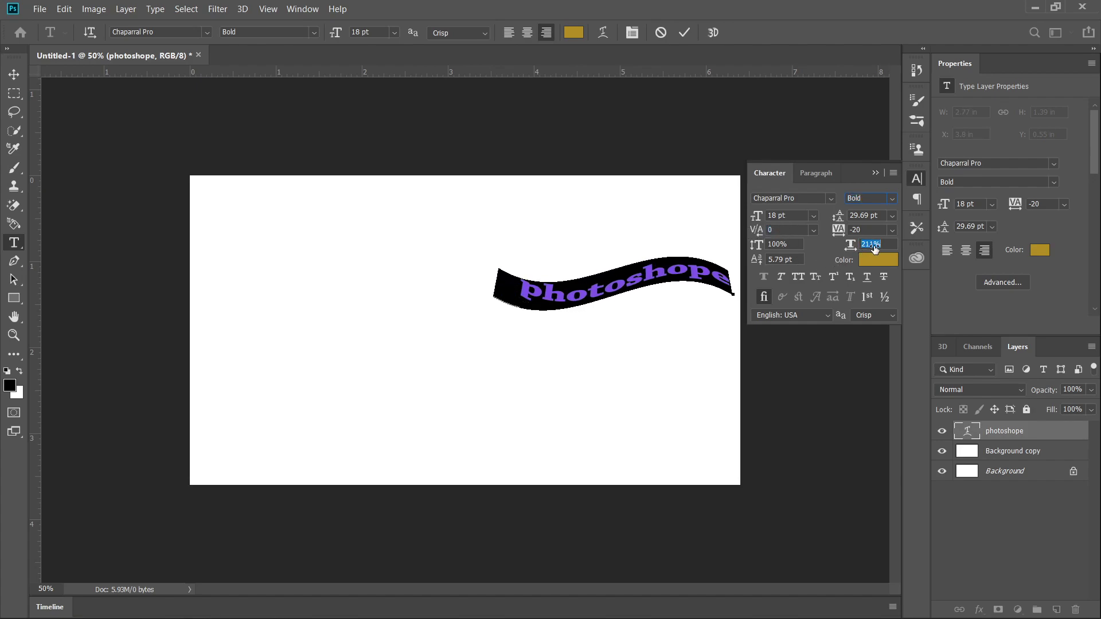
pyautogui.moveTo(843, 245); pyautogui.dragTo(861, 246)
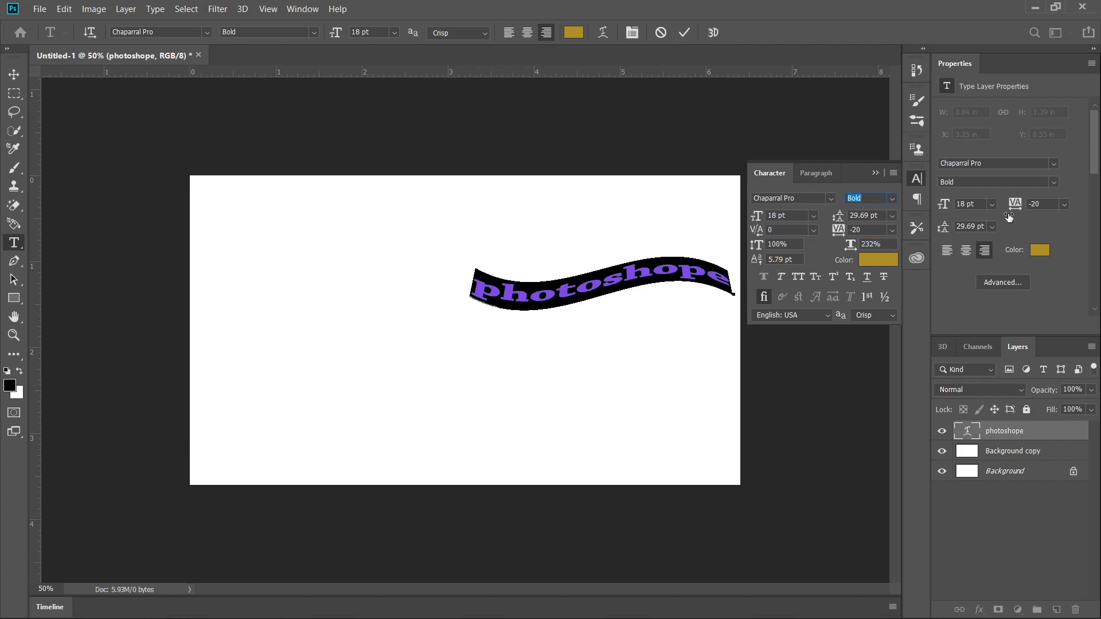
# Turn on Faux Italic and Small Caps, leaving the language setting unchanged
pyautogui.click(780, 275)
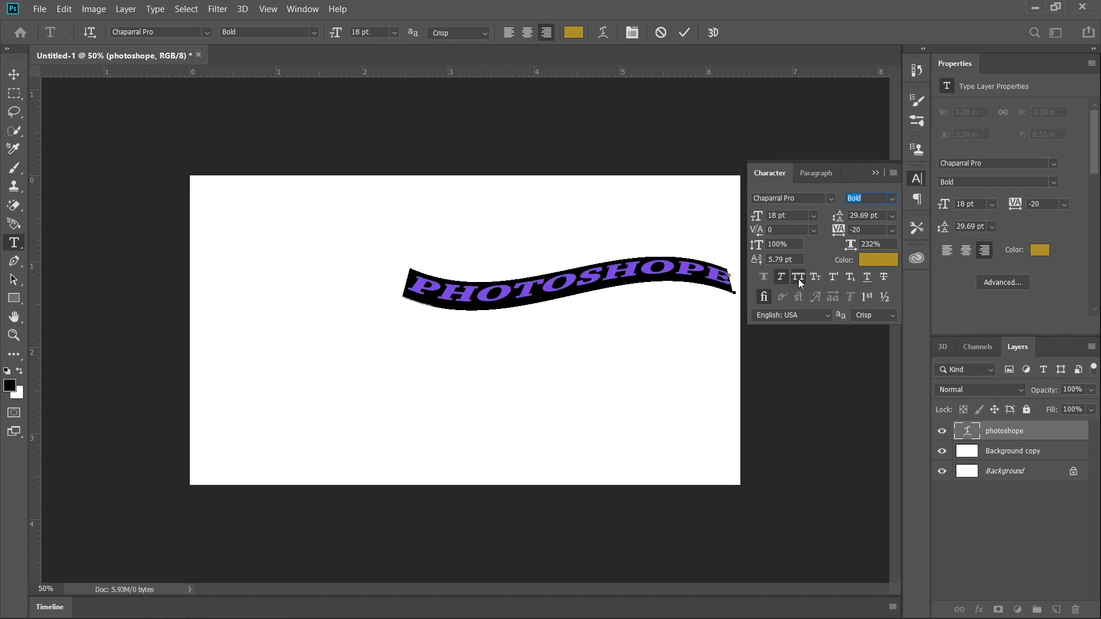
pyautogui.click(815, 278)
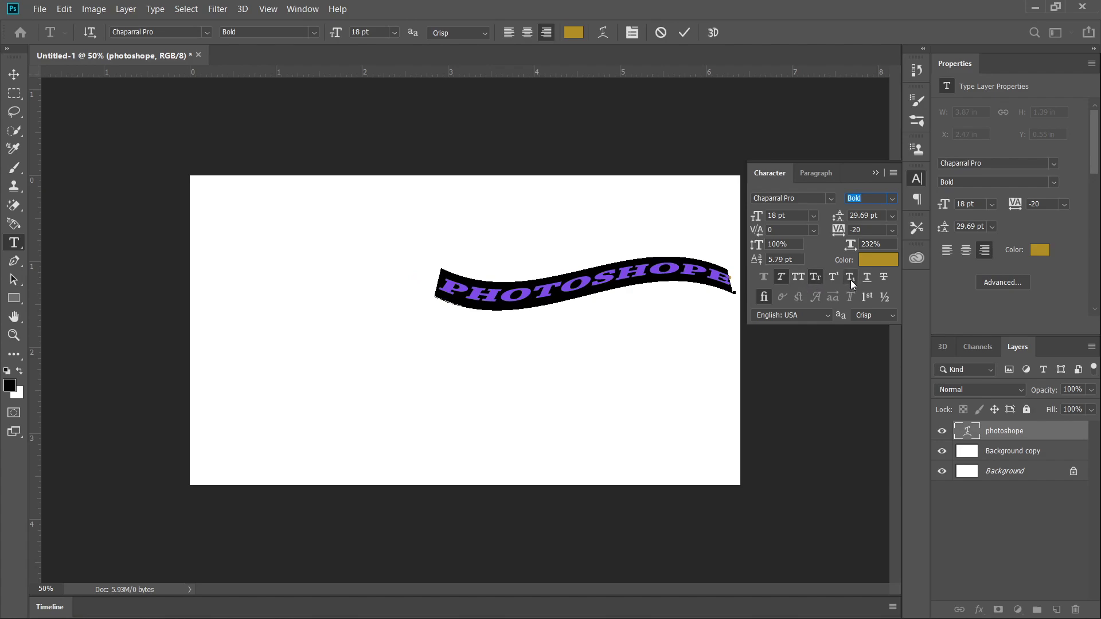
pyautogui.click(802, 315)
pyautogui.click(726, 137)
# Commit the gold, flag-warped PHOTOSHOPE text on the canvas
pyautogui.press('v')
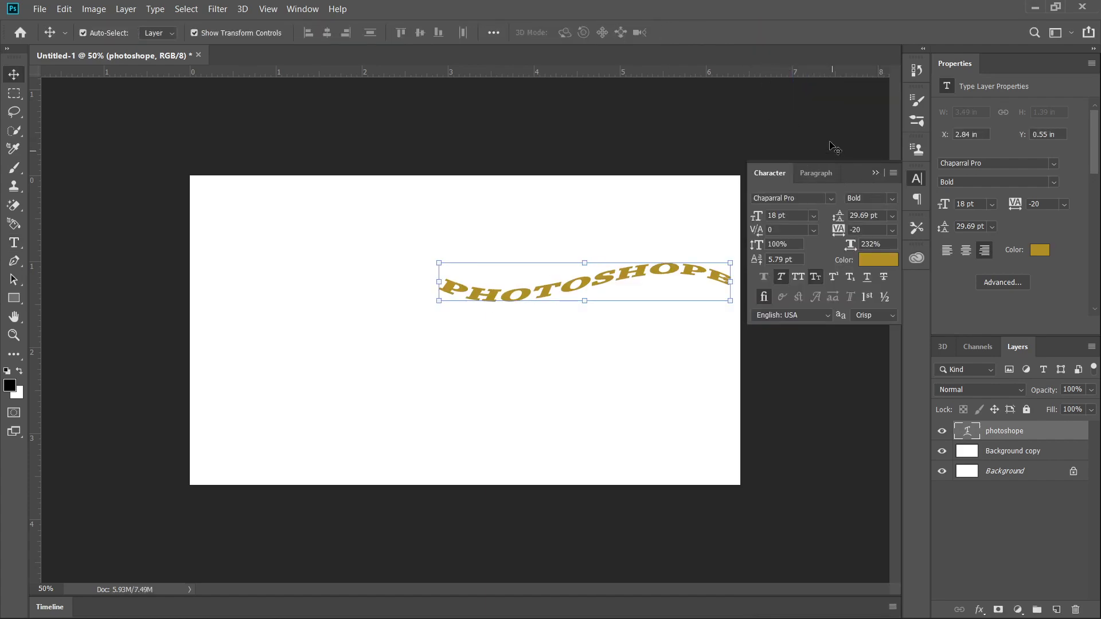
pyautogui.click(876, 173)
pyautogui.doubleClick(654, 272)
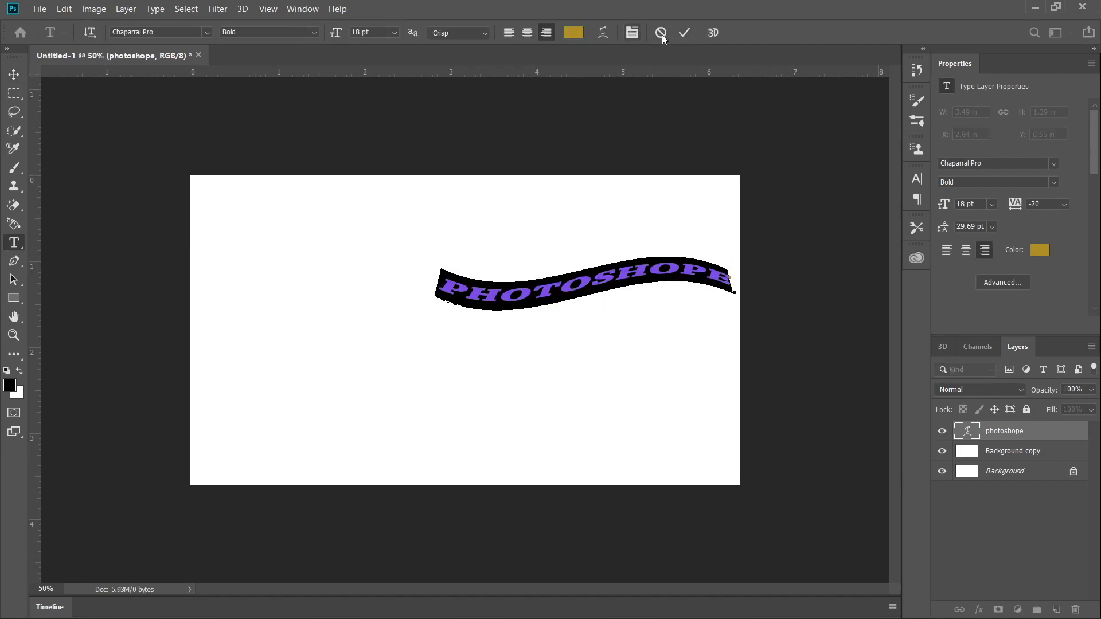
pyautogui.click(683, 35)
pyautogui.press('v')
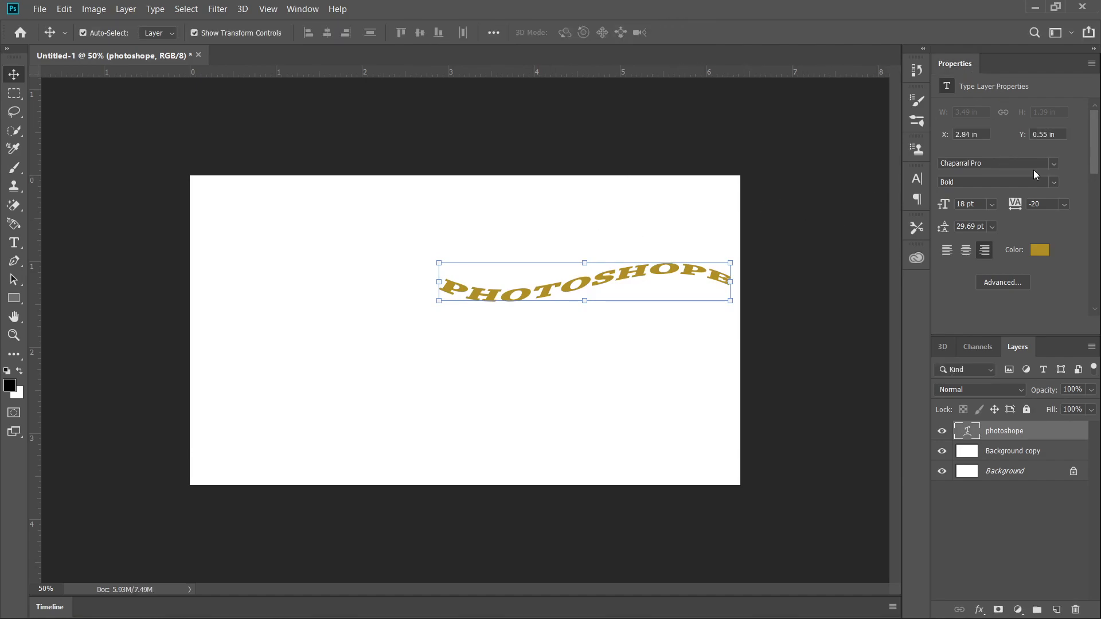
# Switch the PHOTOSHOPE text's font from Chaparral Pro to Acid House
pyautogui.click(1053, 164)
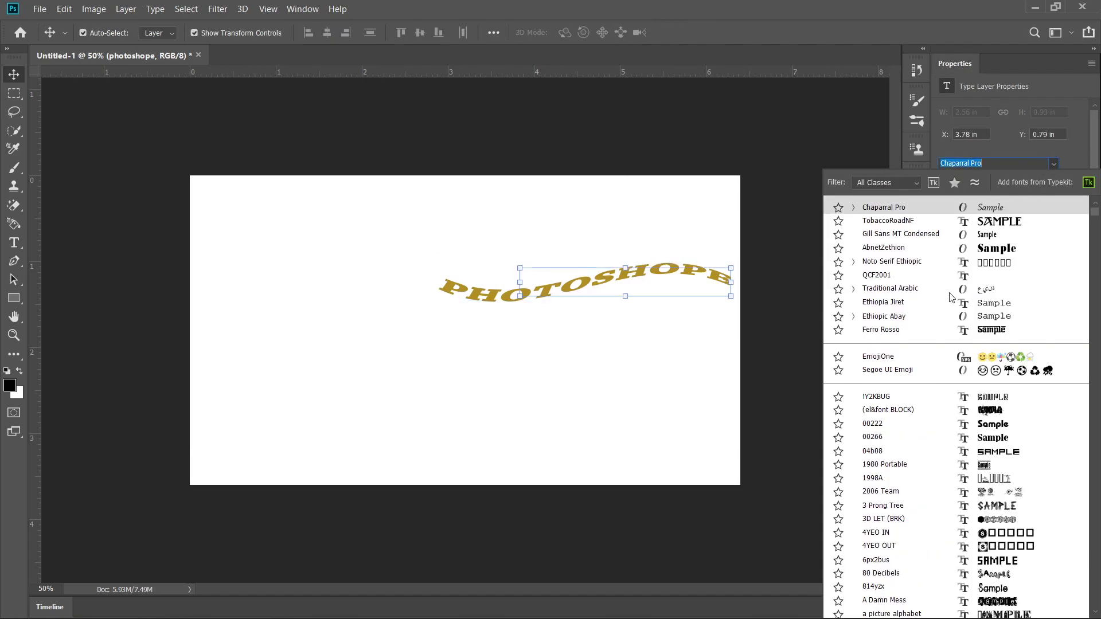
pyautogui.scroll(-1, 958, 455)
pyautogui.scroll(-5, 957, 455)
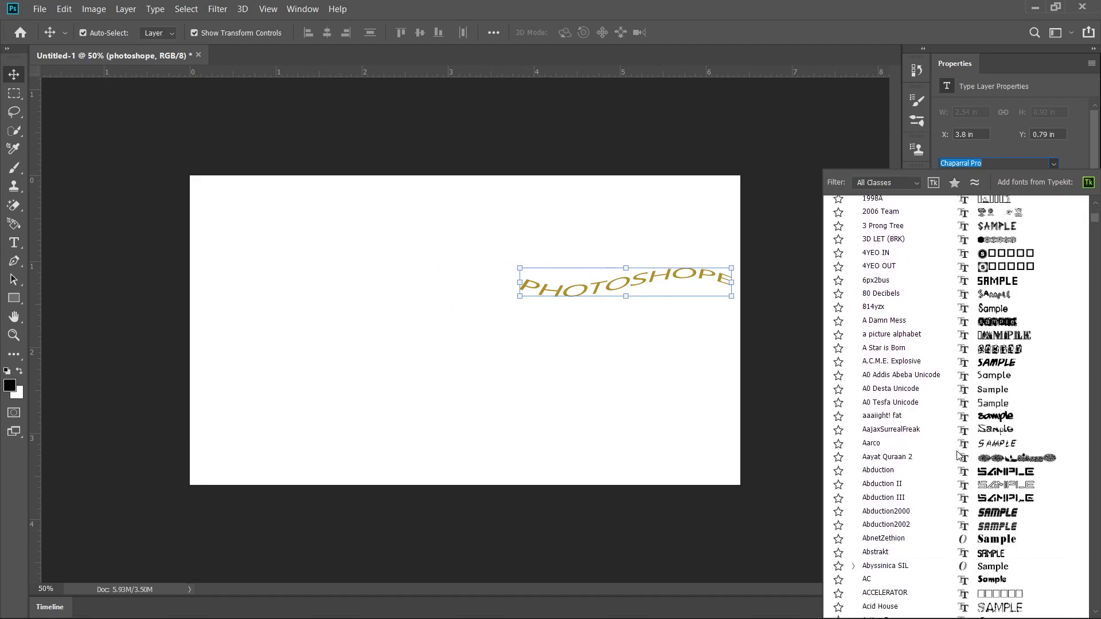
pyautogui.scroll(-5, 946, 413)
pyautogui.scroll(-5, 929, 373)
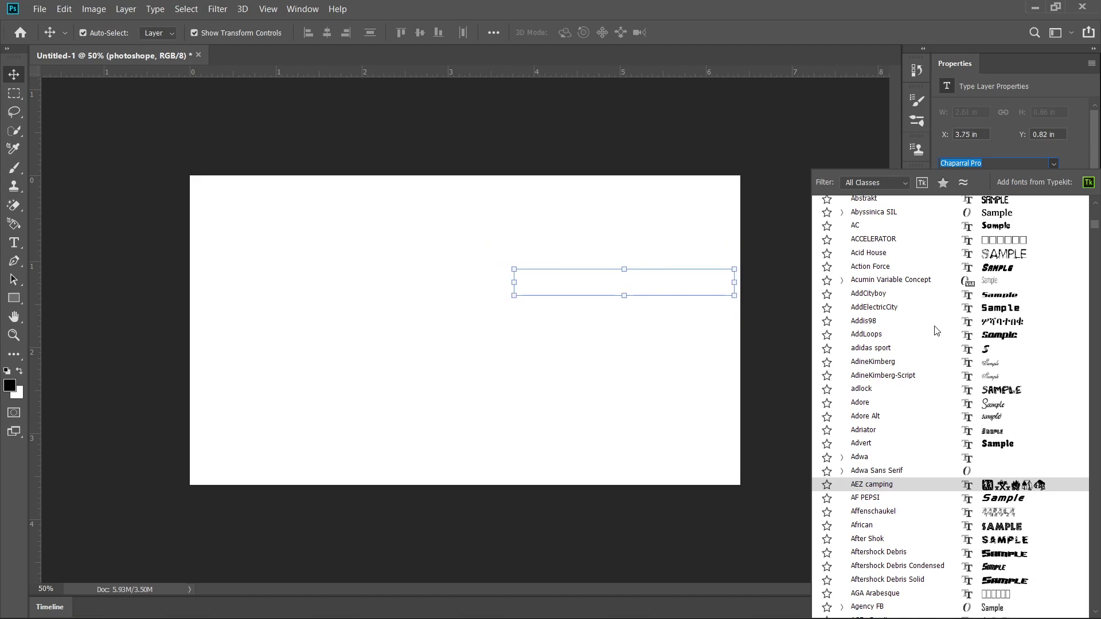
pyautogui.click(929, 256)
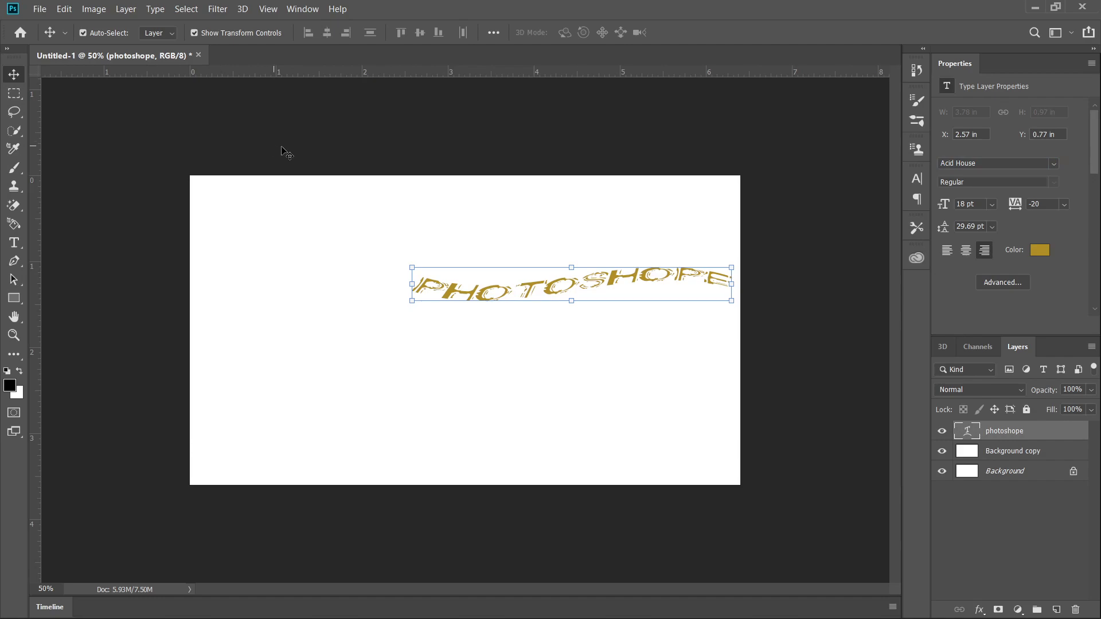
# Reposition the PHOTOSHOPE text lower, toward the centre of the canvas
pyautogui.click(308, 147)
pyautogui.click(567, 292)
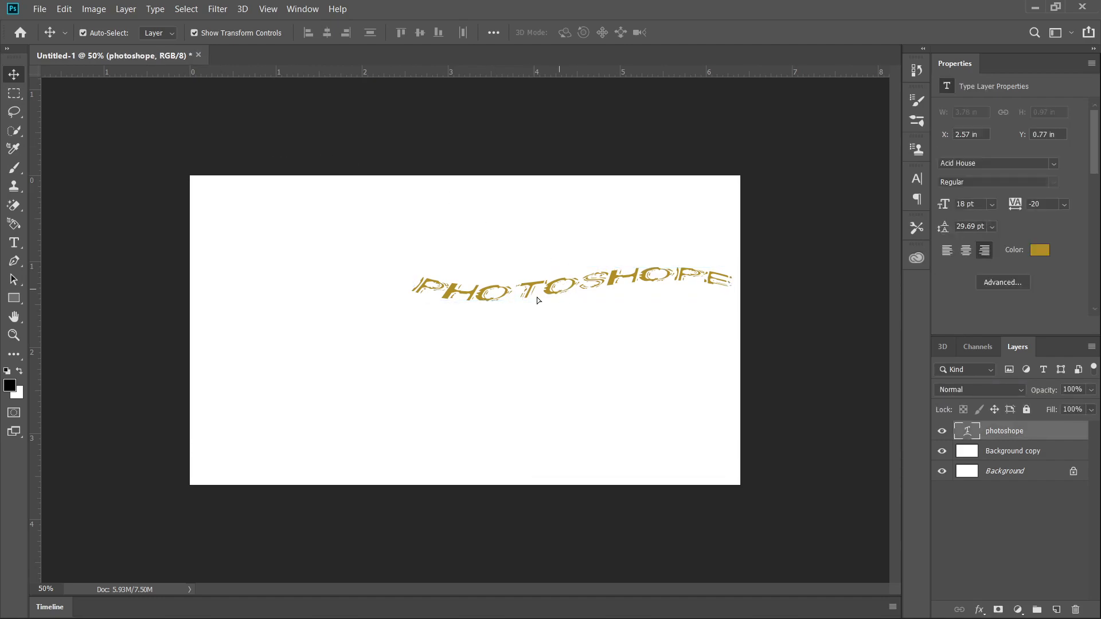
pyautogui.moveTo(537, 298); pyautogui.dragTo(346, 316)
pyautogui.hotkey('ctrl', 't')
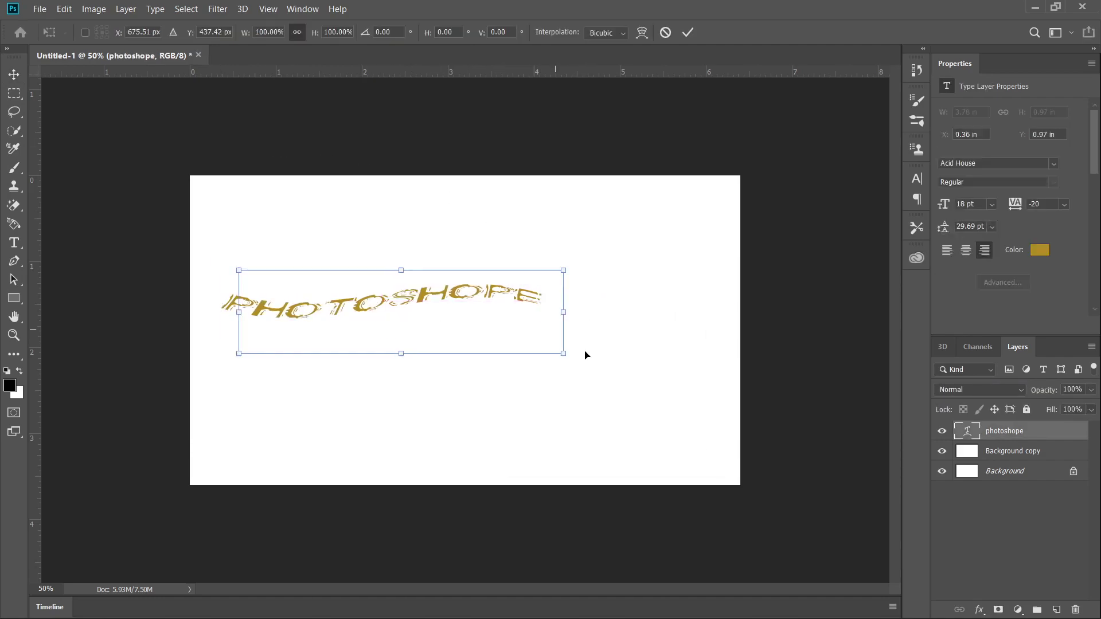
pyautogui.moveTo(585, 356); pyautogui.dragTo(659, 377)
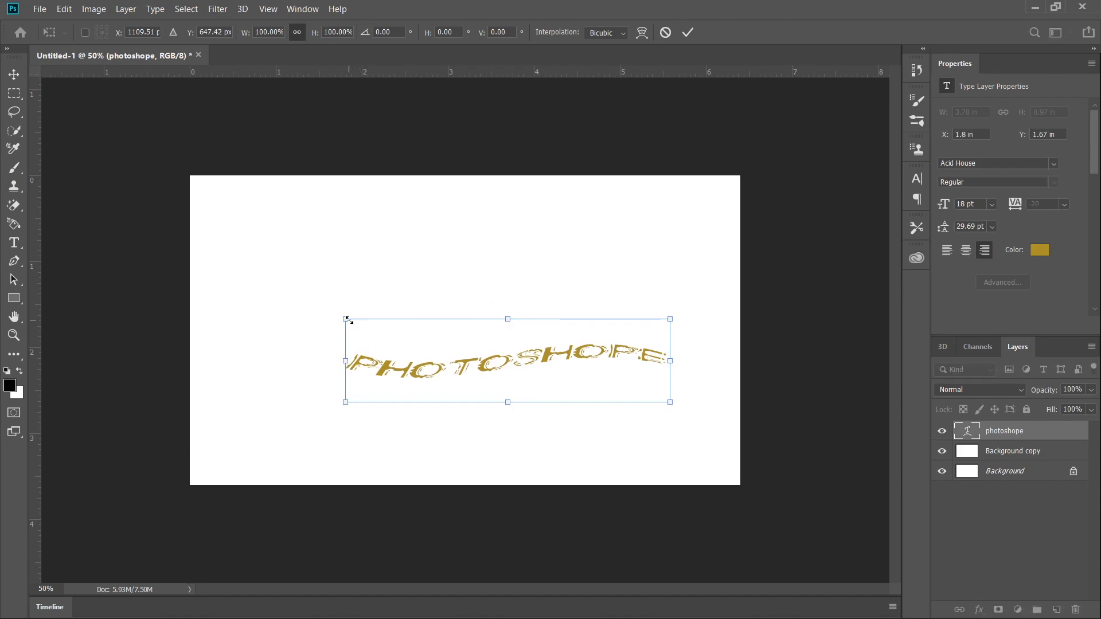
# Scale the text up to about 123% (roughly 22 pt) and hide the interface panels
pyautogui.moveTo(346, 318); pyautogui.dragTo(281, 244)
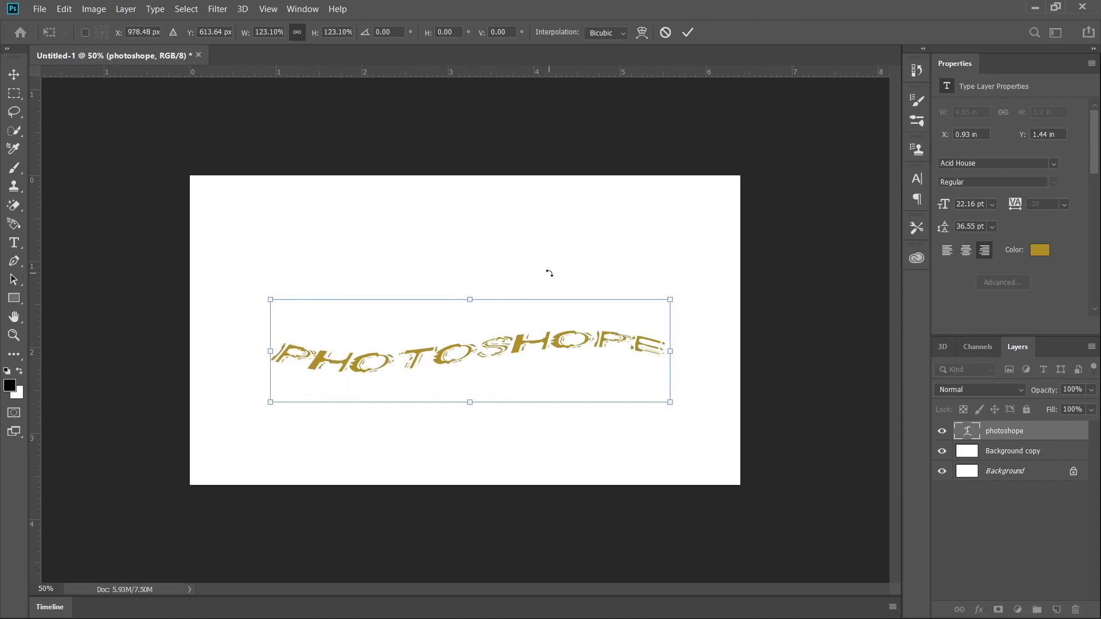
pyautogui.press('Return')
pyautogui.click(614, 276)
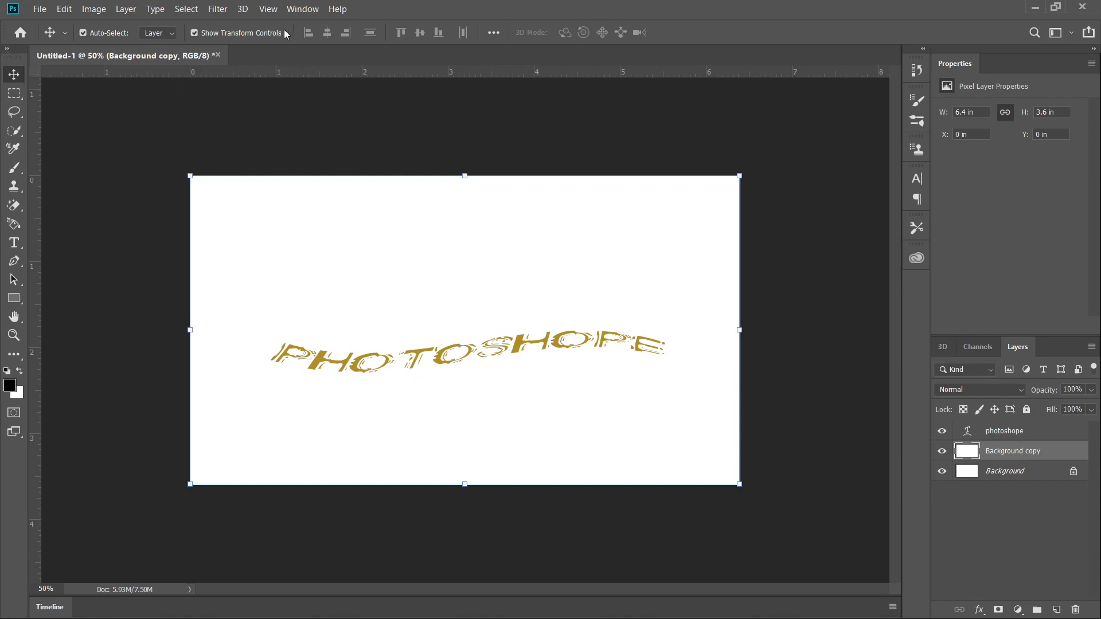
pyautogui.press('Tab')
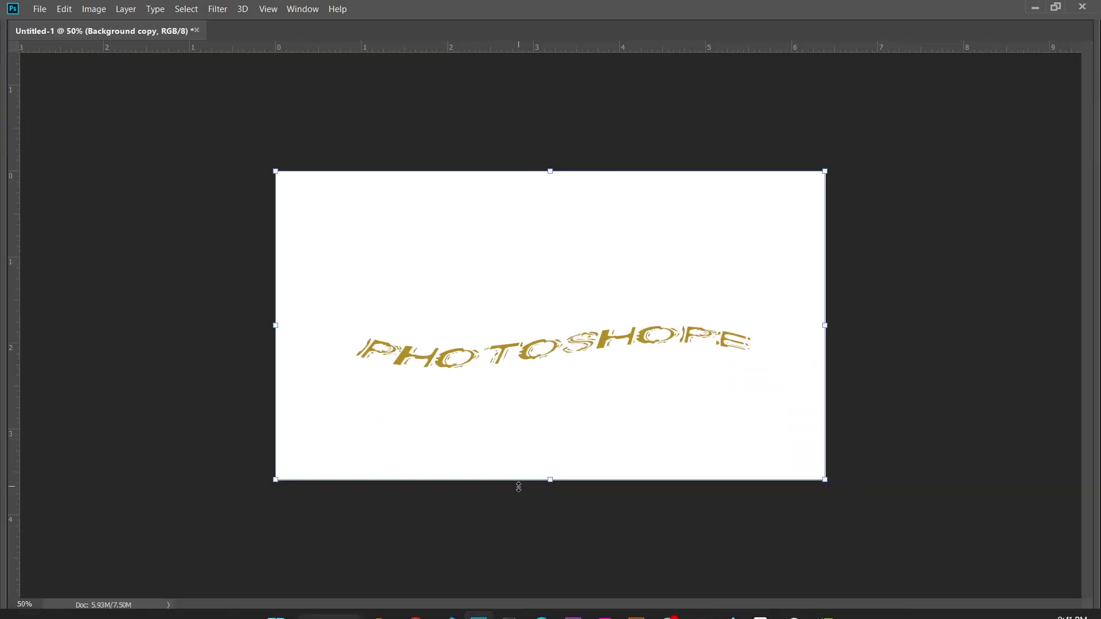